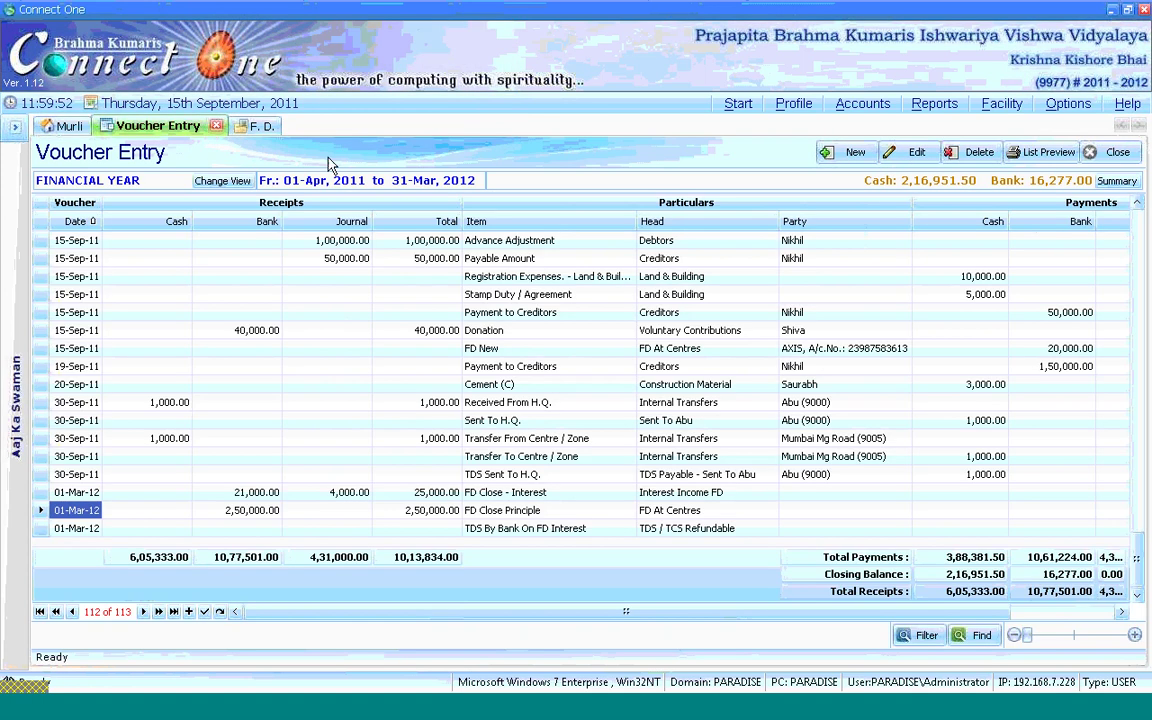
- Create a payment voucher dated 15-Sep-11 and choose the party located in Abu Road
click(856, 153)
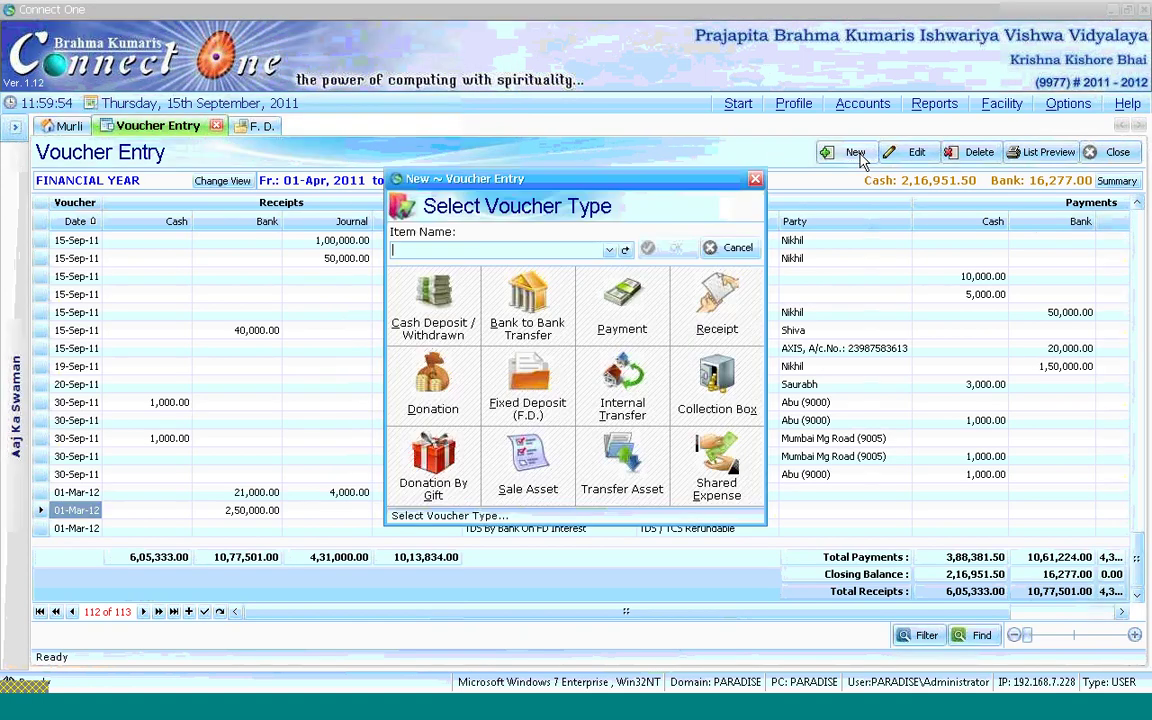
click(636, 322)
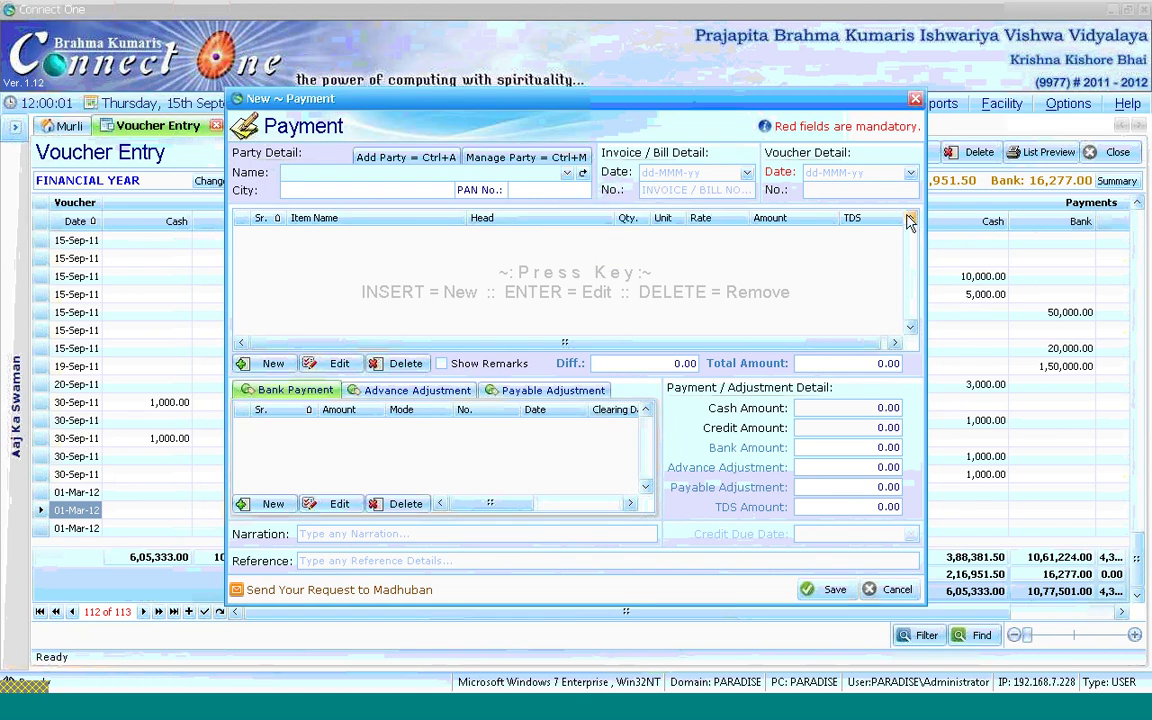
click(910, 173)
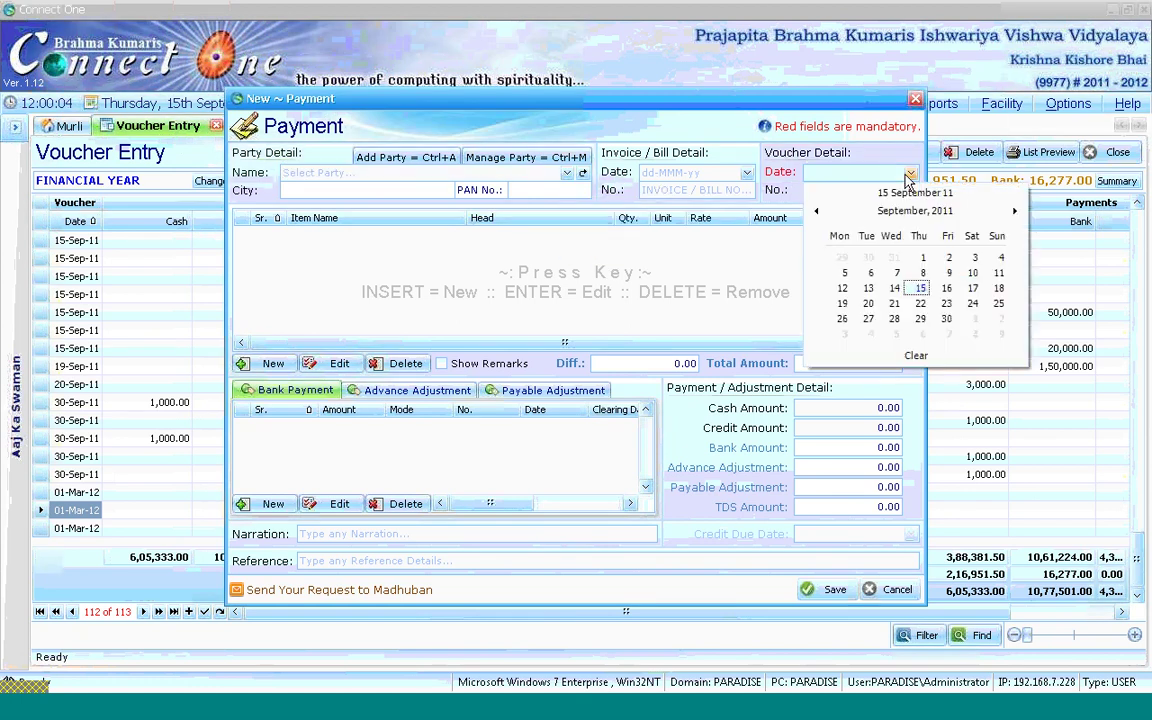
click(921, 289)
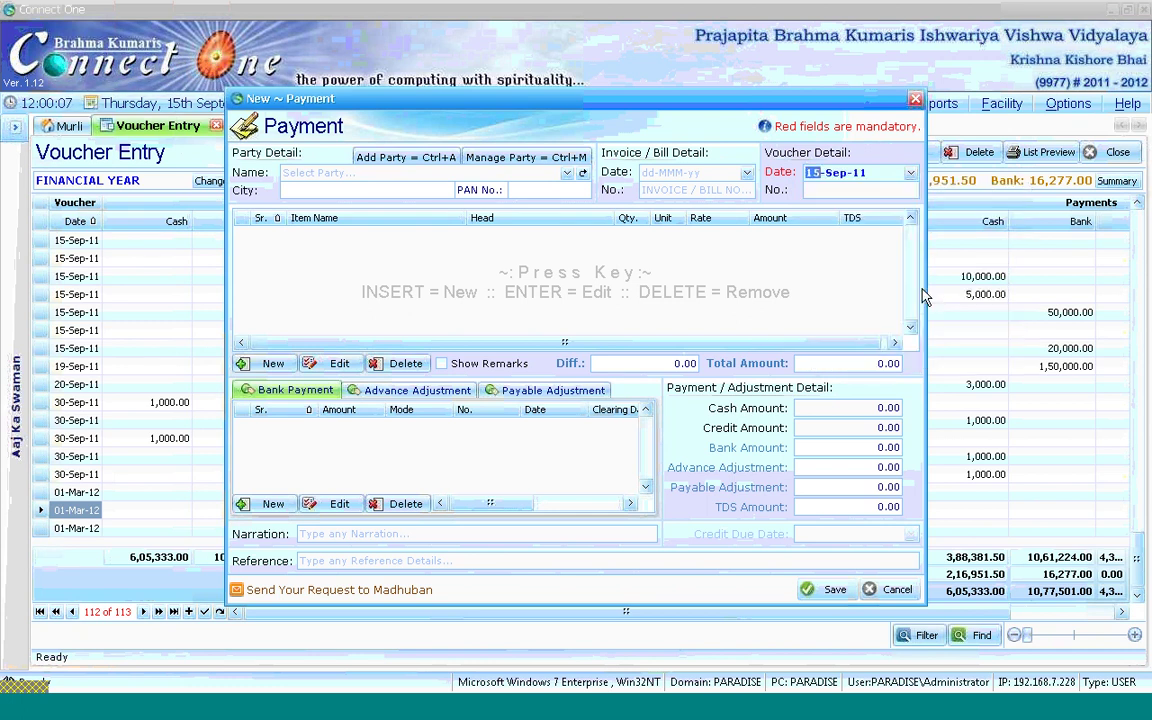
click(557, 175)
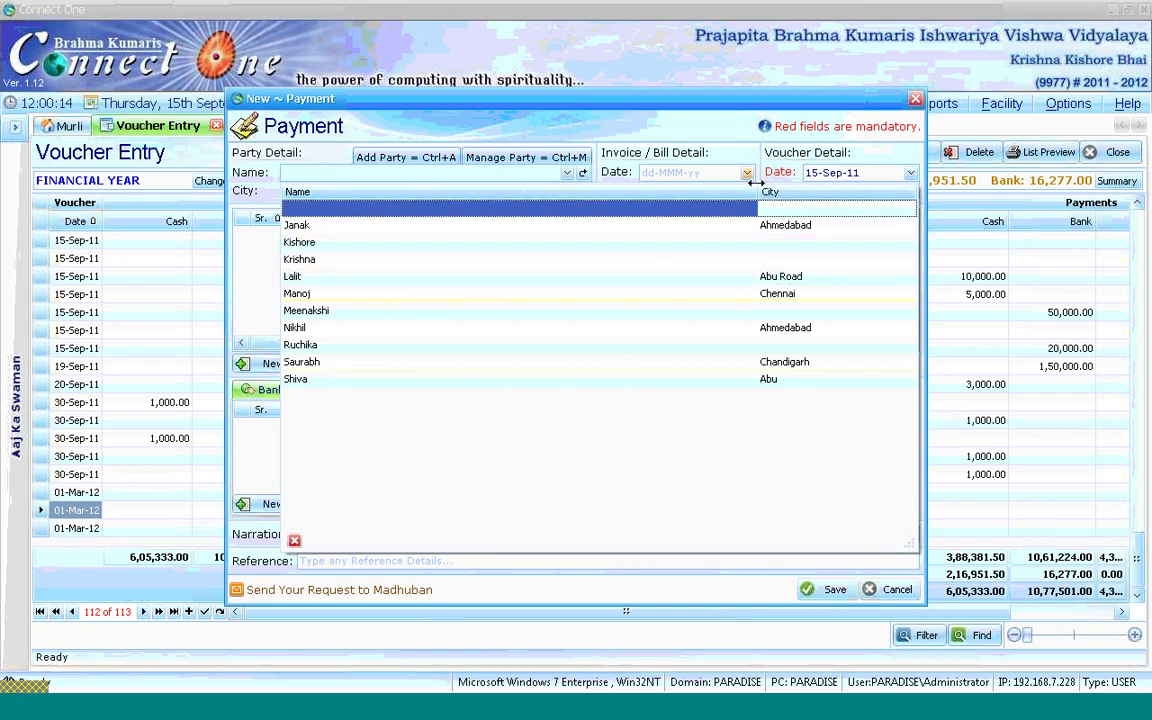
drag(598, 199, 512, 205)
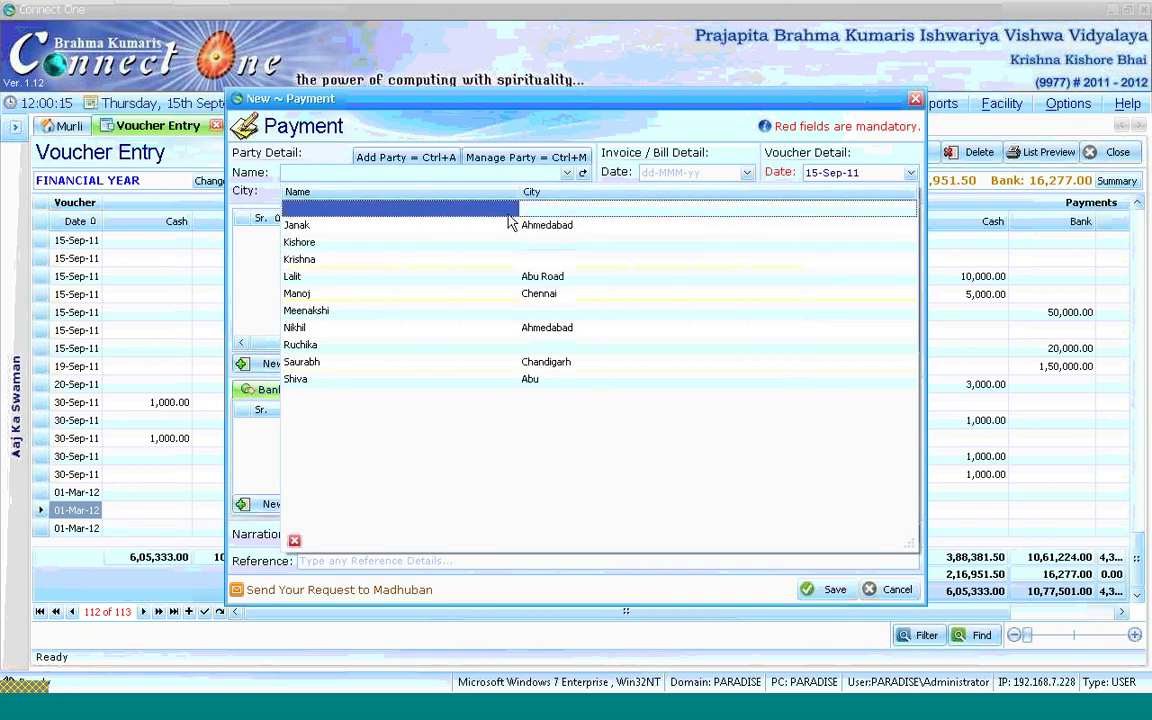
click(373, 276)
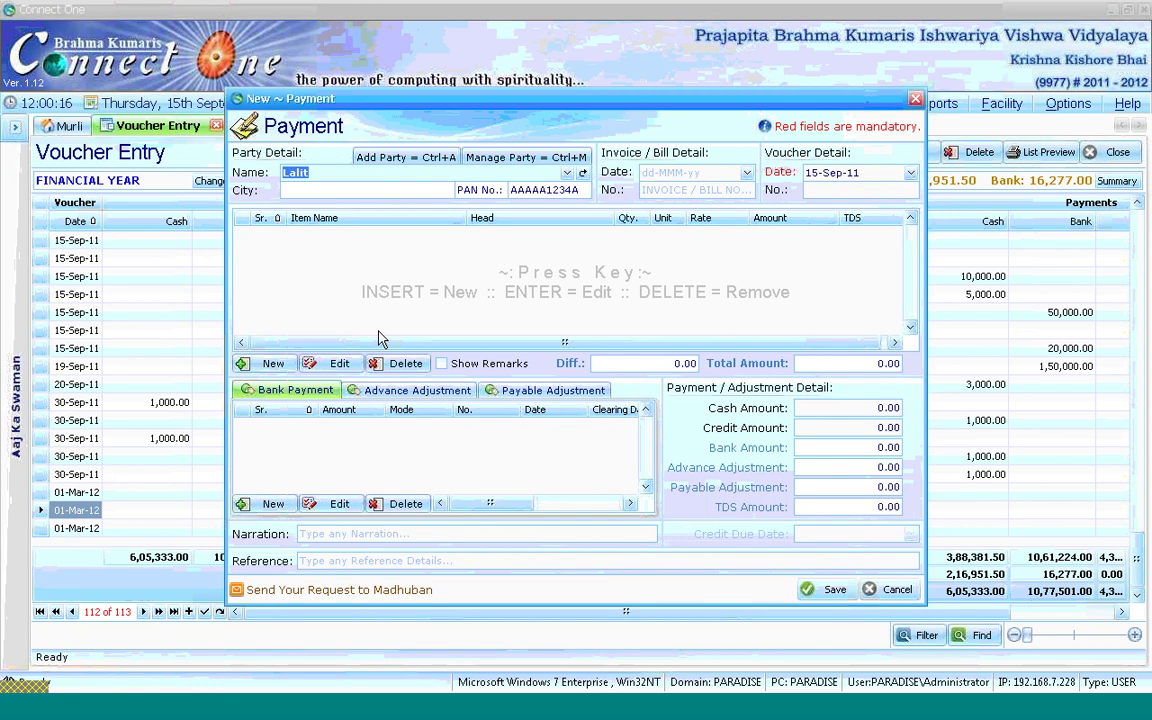
- Start a new item in the payment and choose Contractor (R) as its item name
key(Insert)
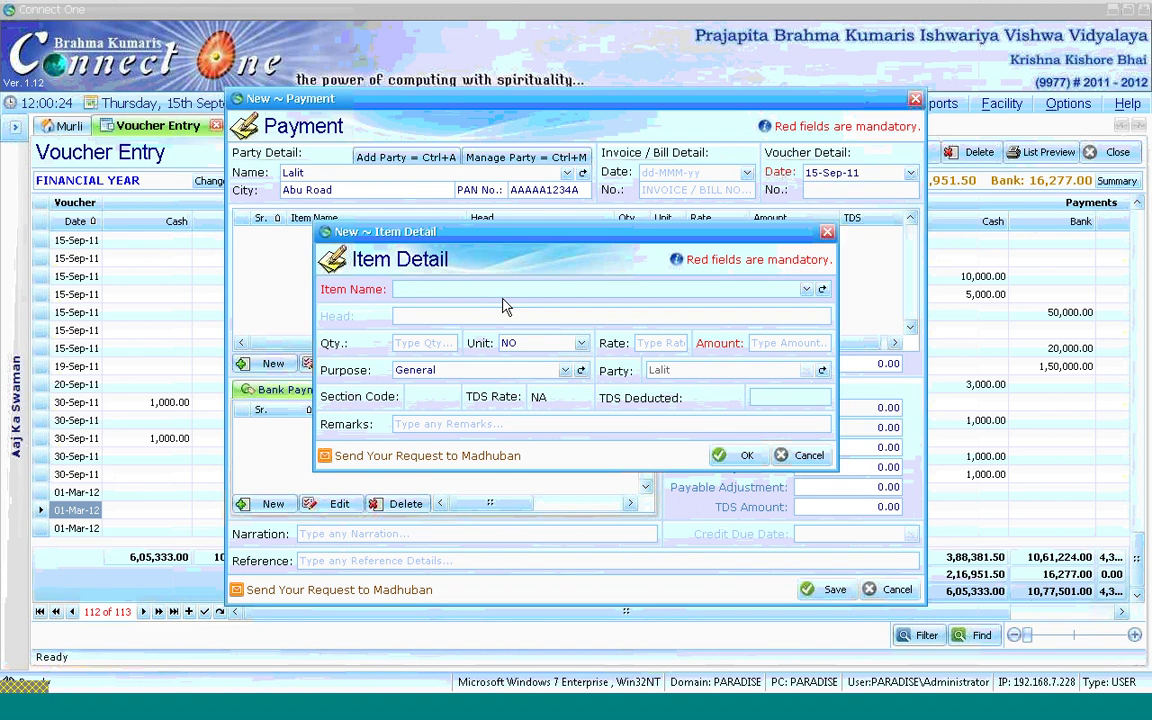
text(Contractor (C)
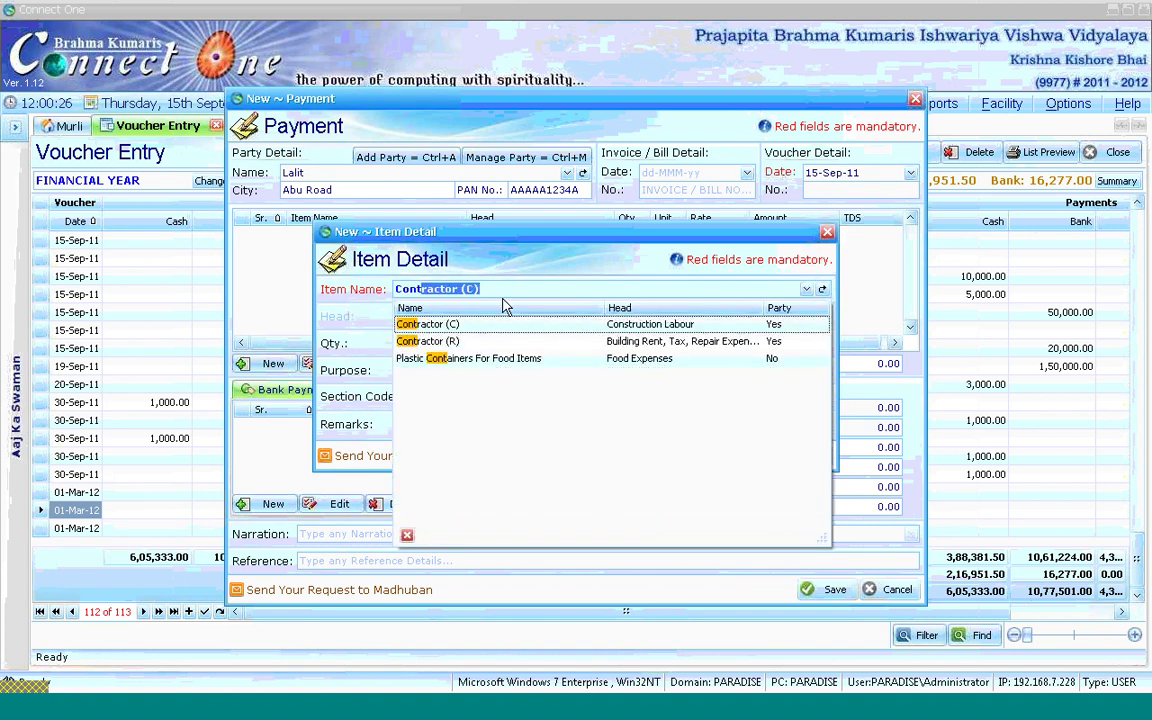
click(490, 341)
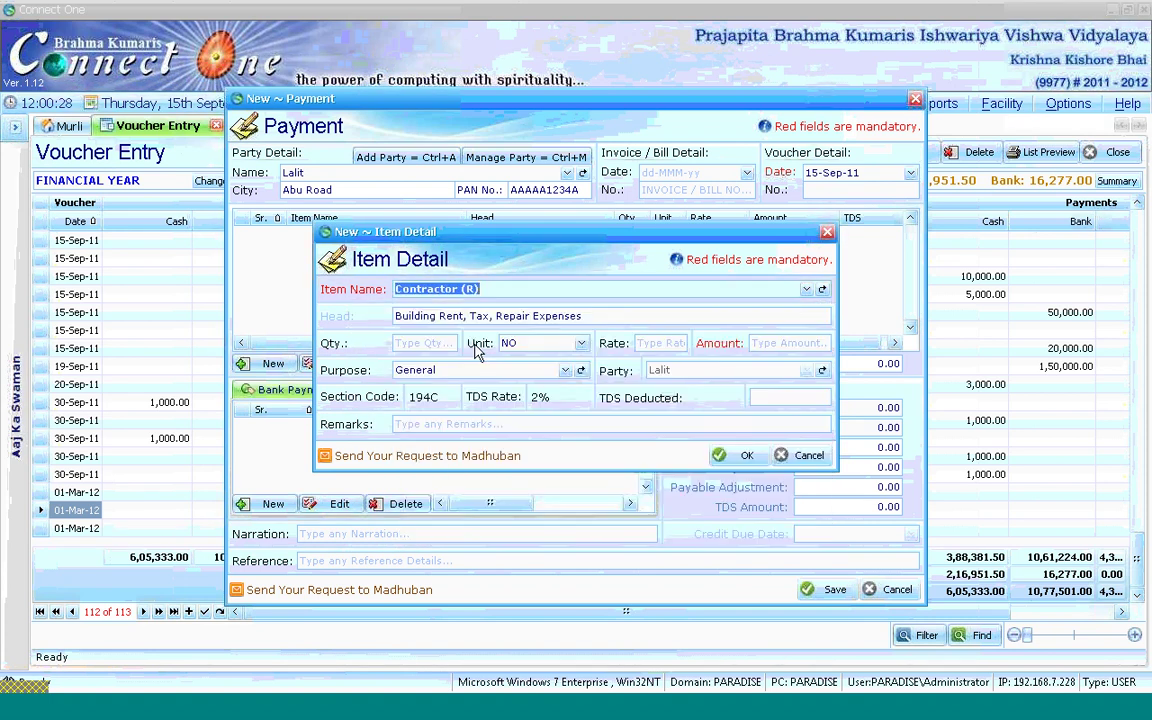
- Set the contractor item's amount to 15000 and TDS deducted to 1000, and accept the item
click(760, 343)
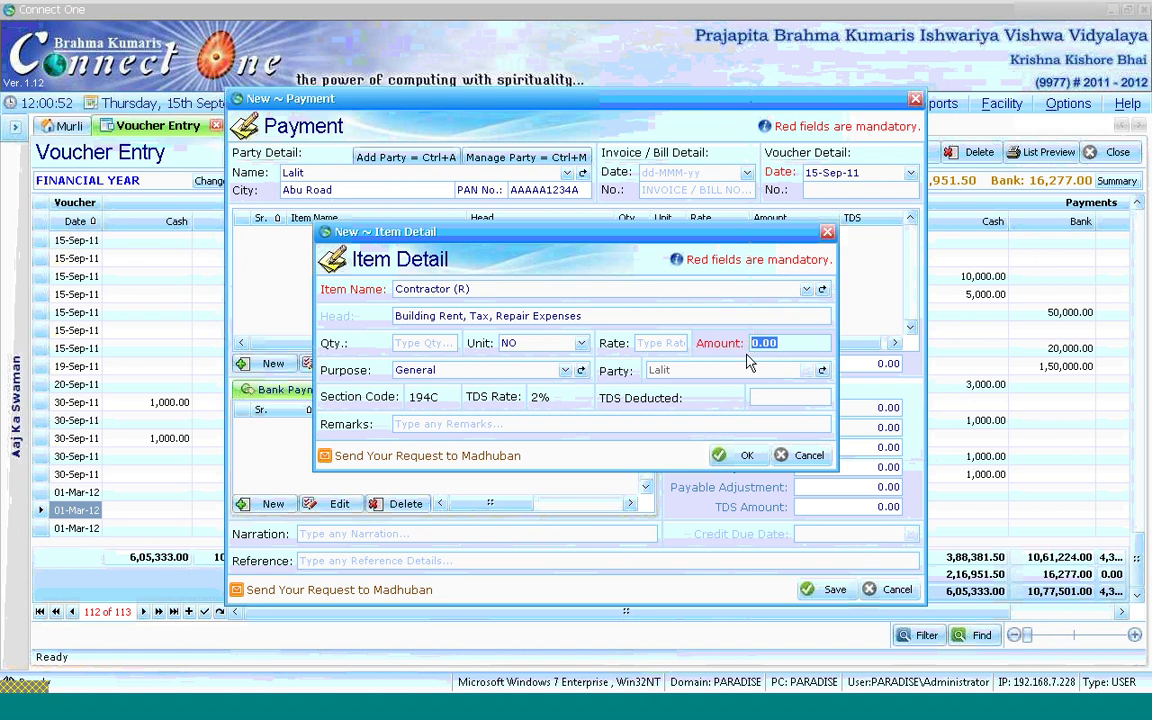
text(15000)
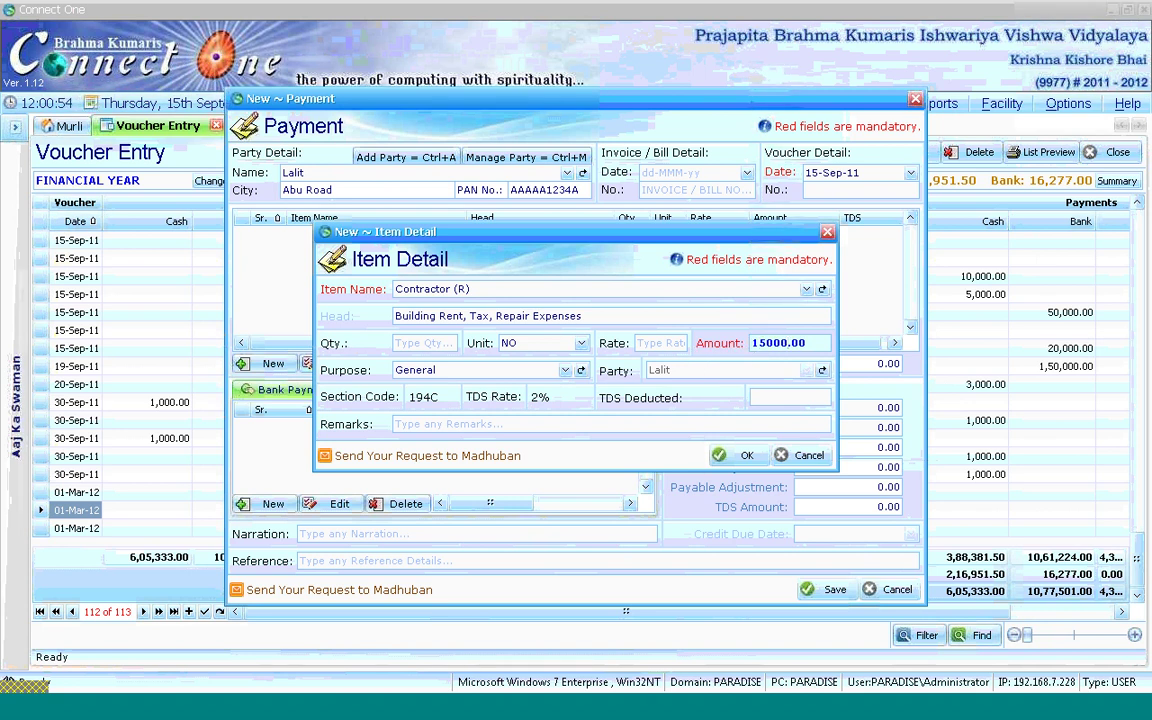
key(Tab)
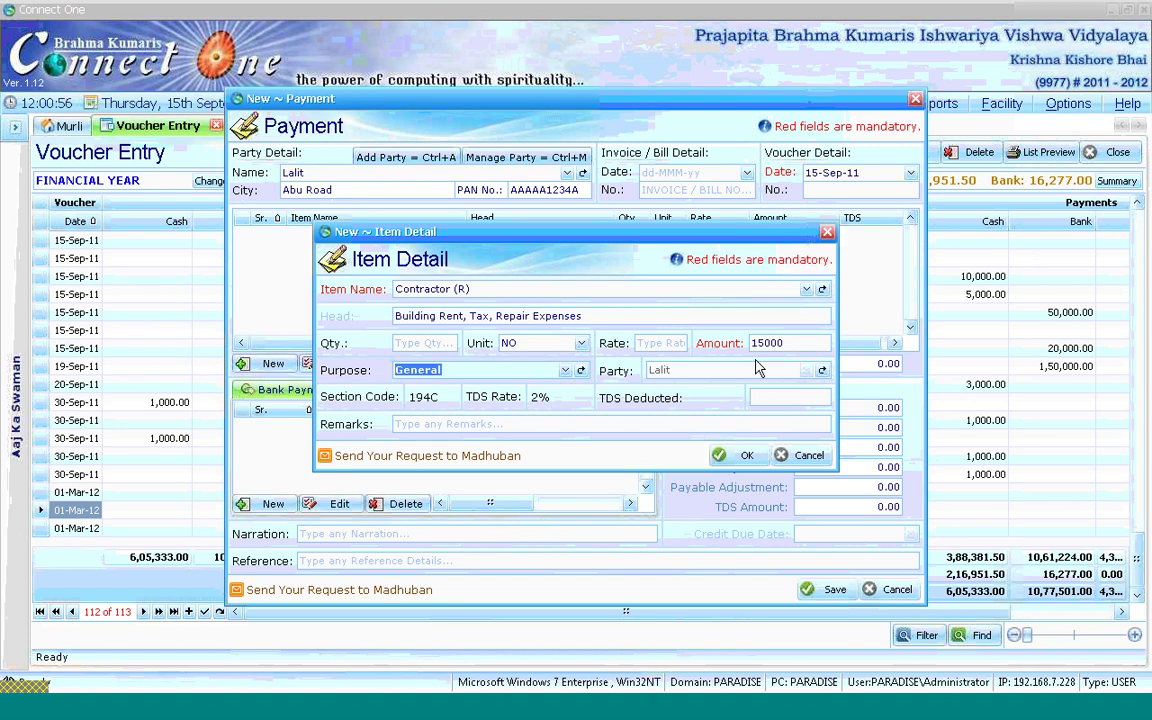
click(762, 398)
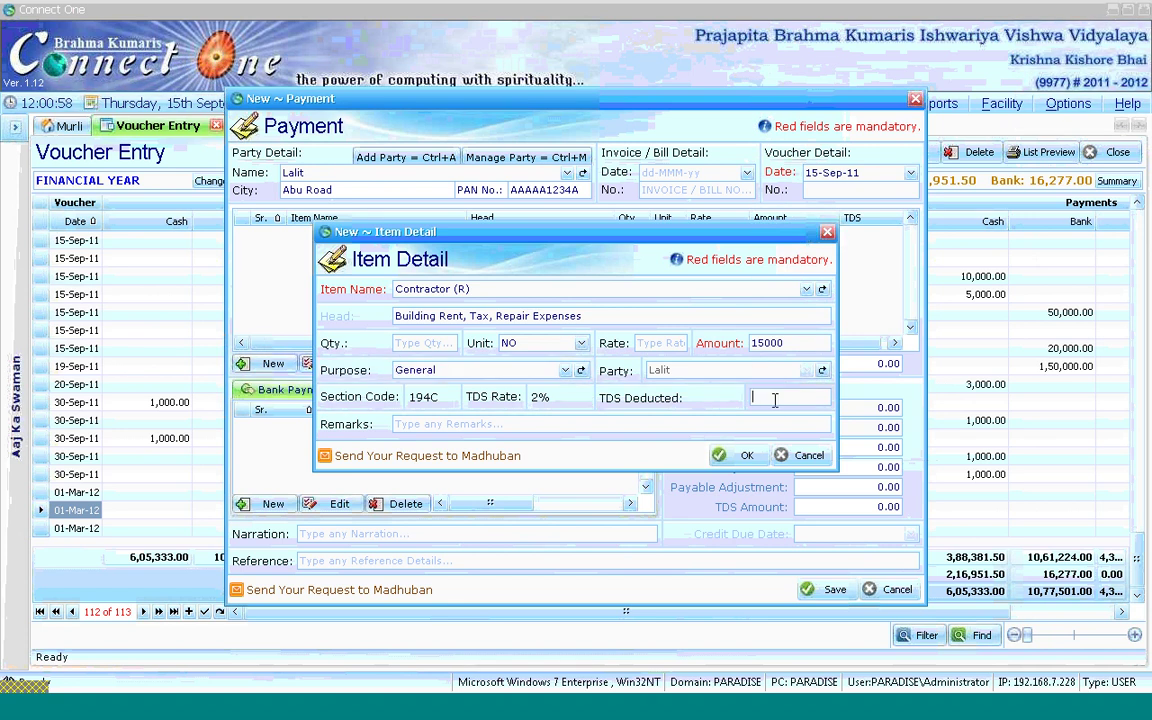
text(1000)
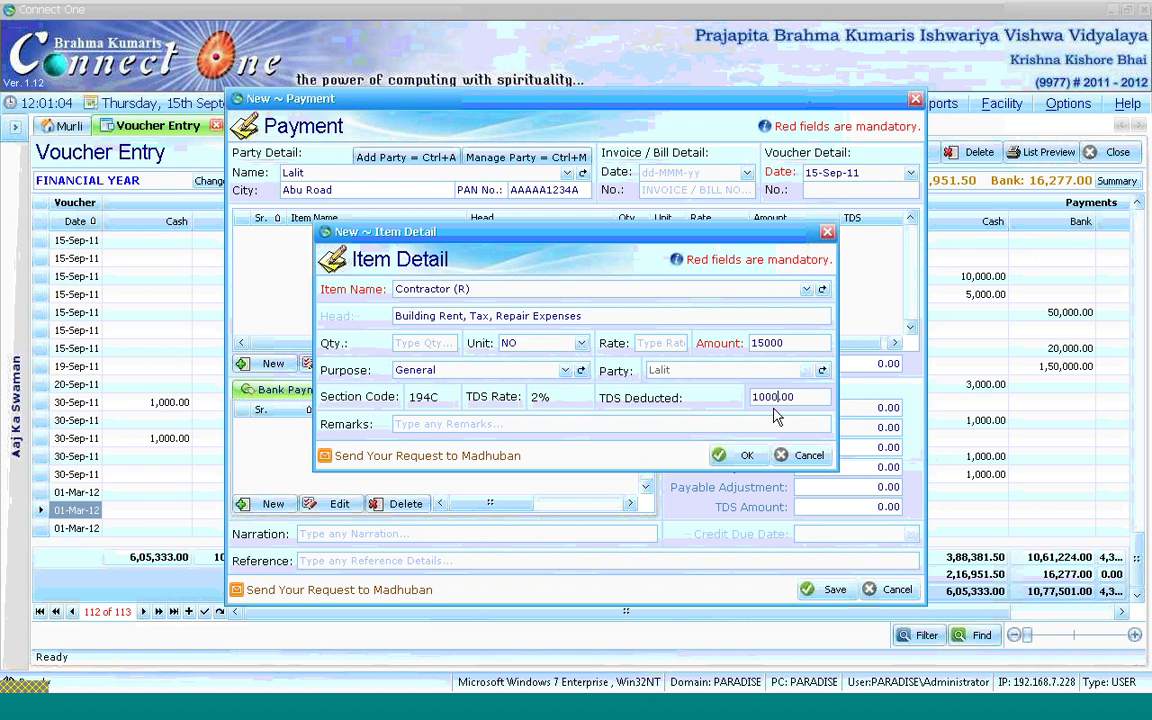
click(741, 456)
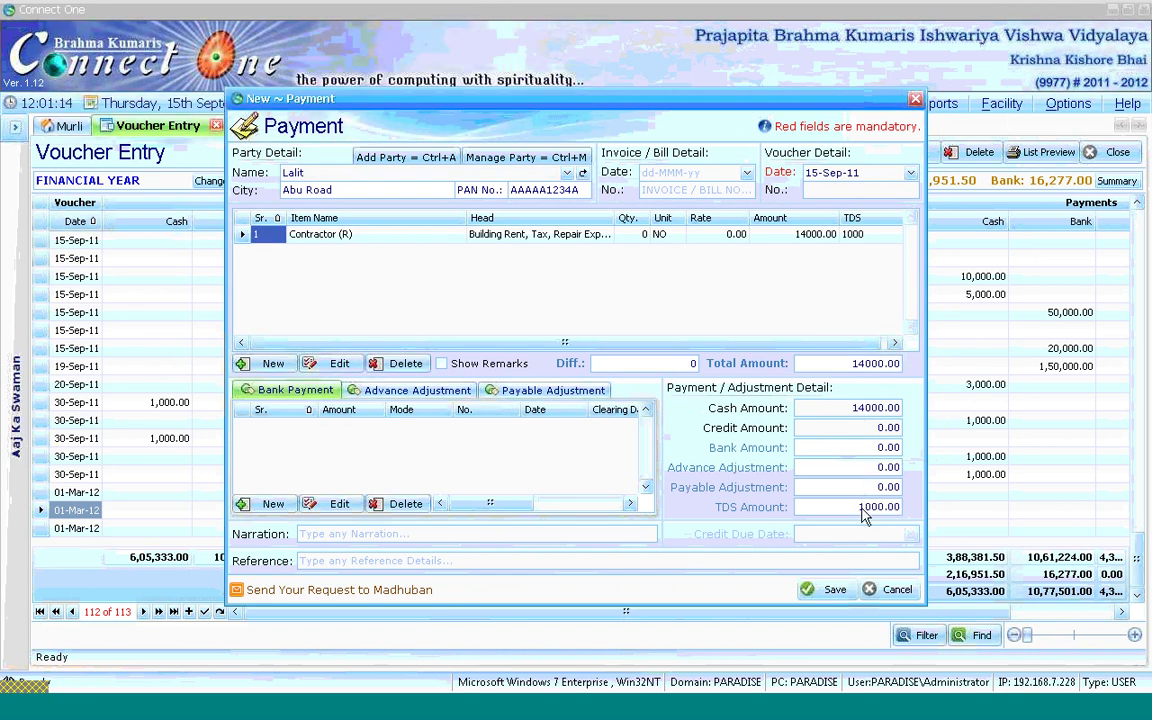
- Save the contractor payment voucher and dismiss the confirmation messages
click(830, 589)
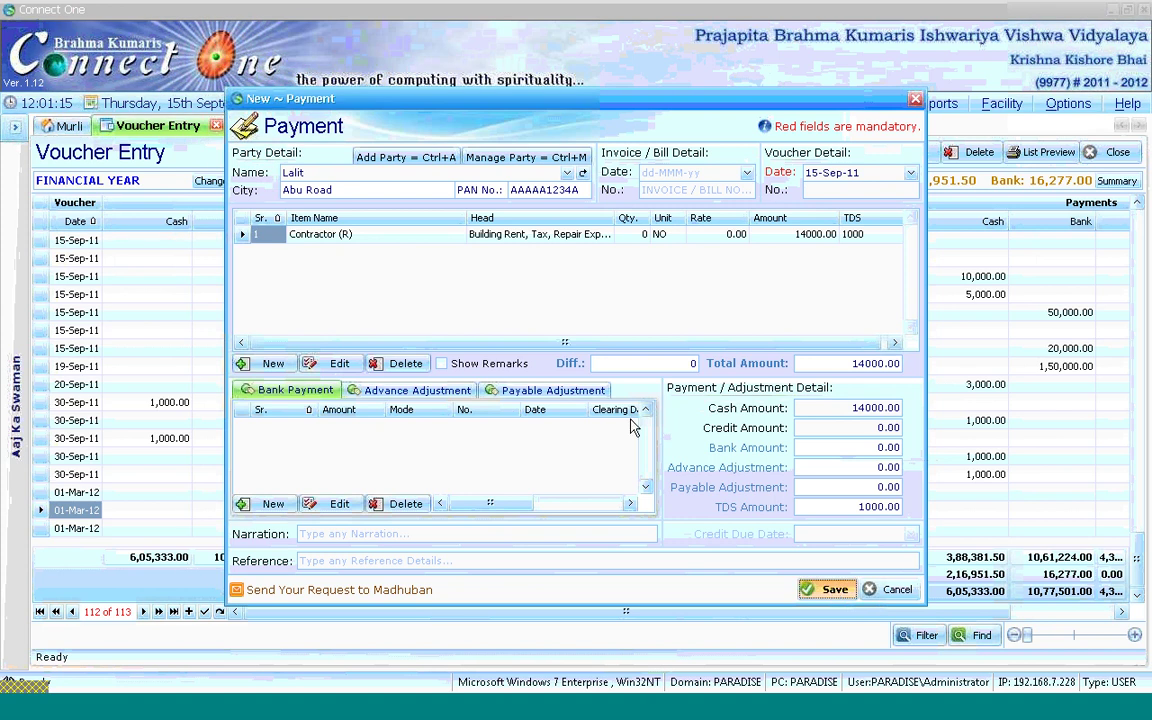
click(583, 378)
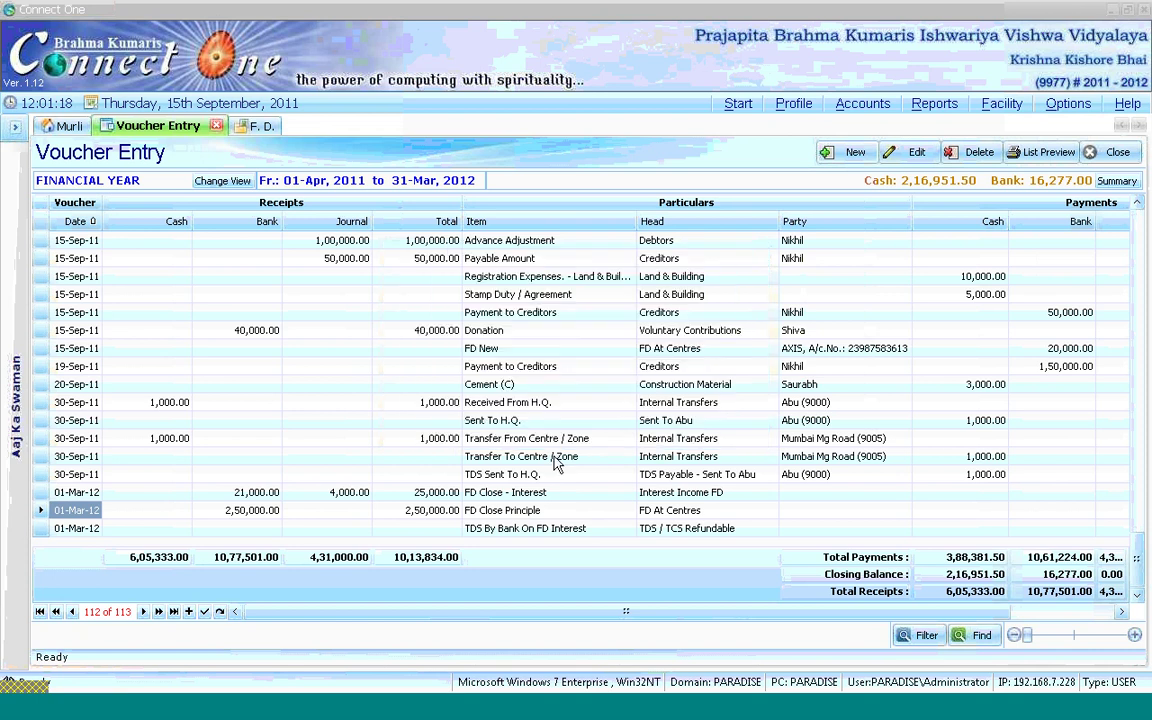
click(609, 375)
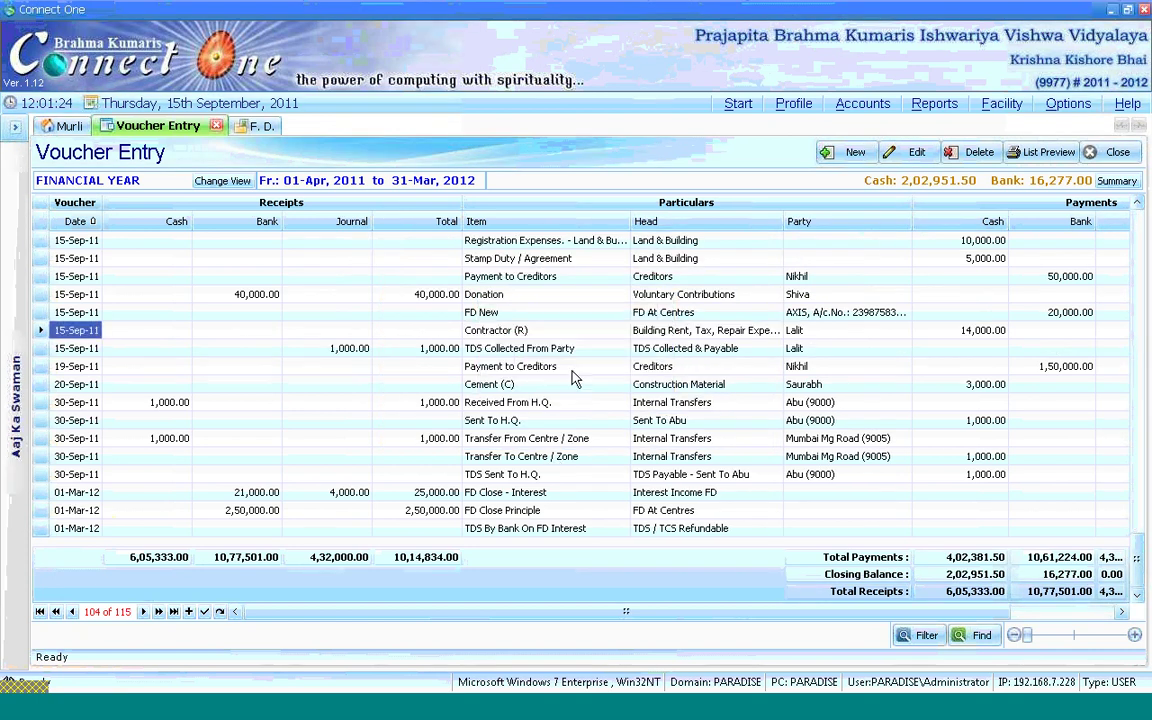
- Examine the Contractor (R) entry's cash, journal and total payments and the journal receipt of TDS Collected From Party
click(514, 332)
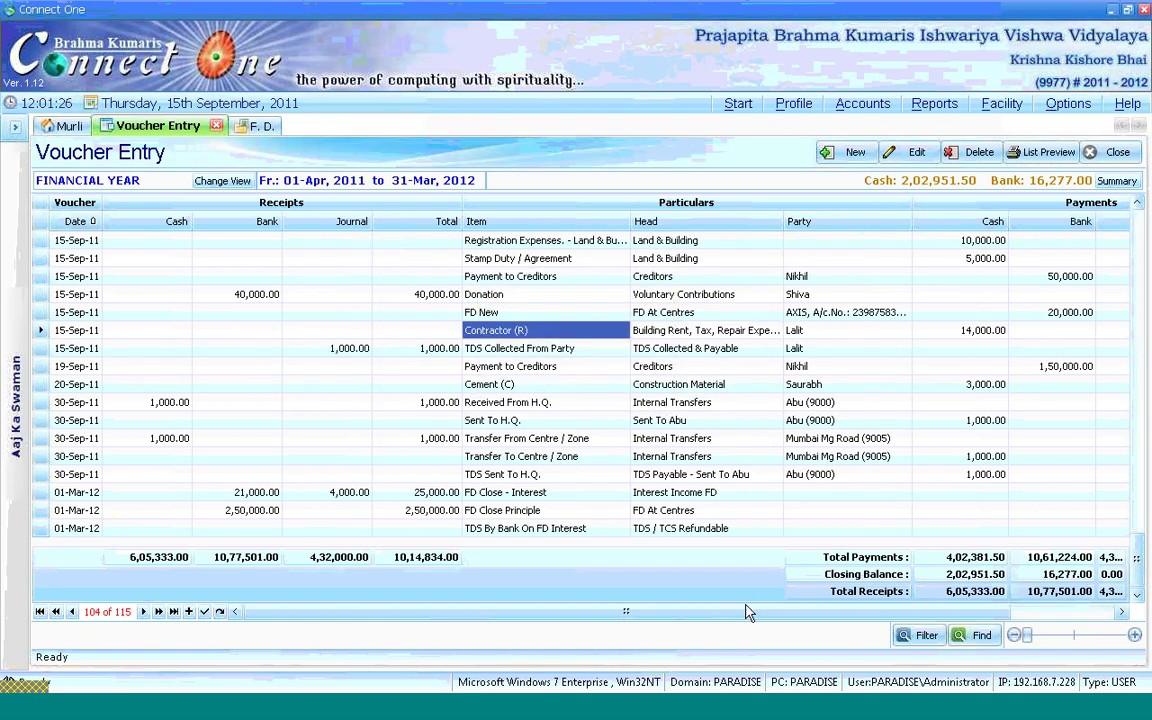
drag(746, 611, 903, 618)
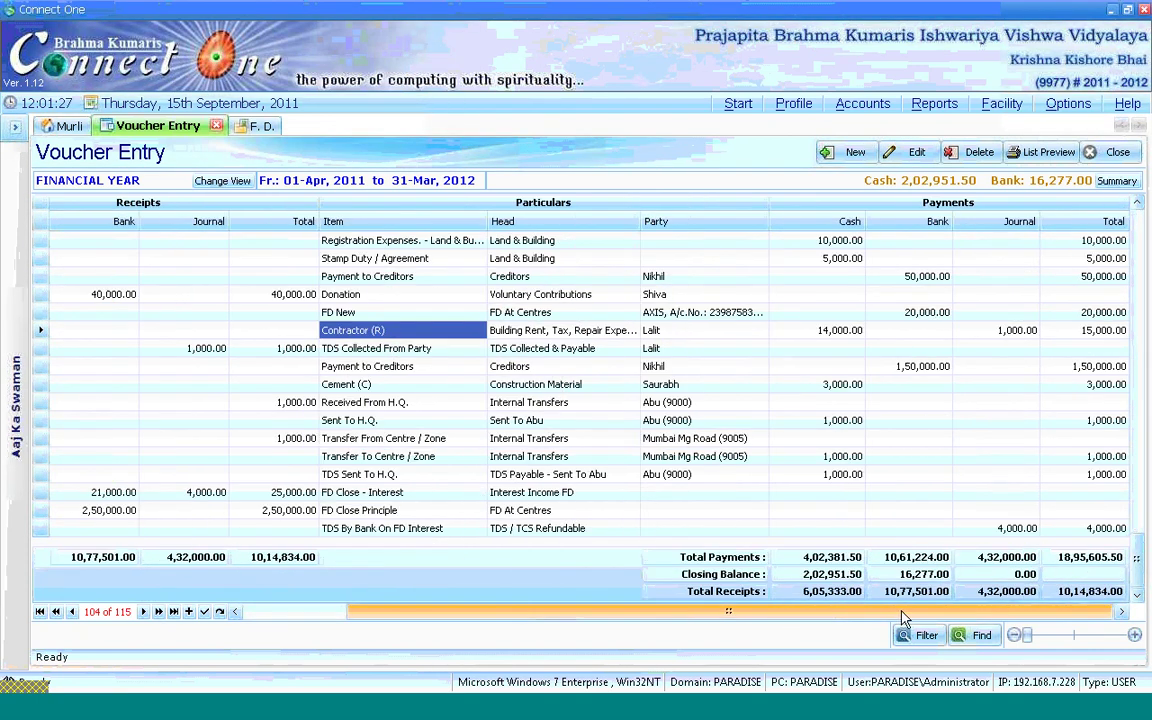
click(1093, 329)
click(840, 328)
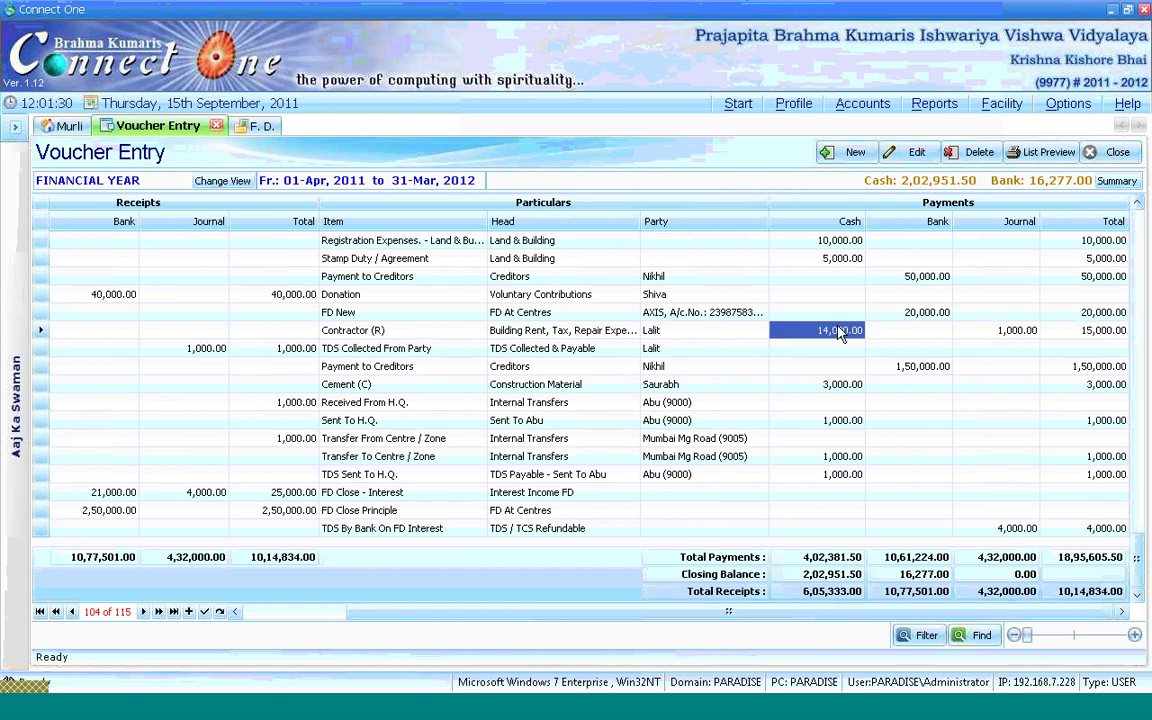
click(205, 348)
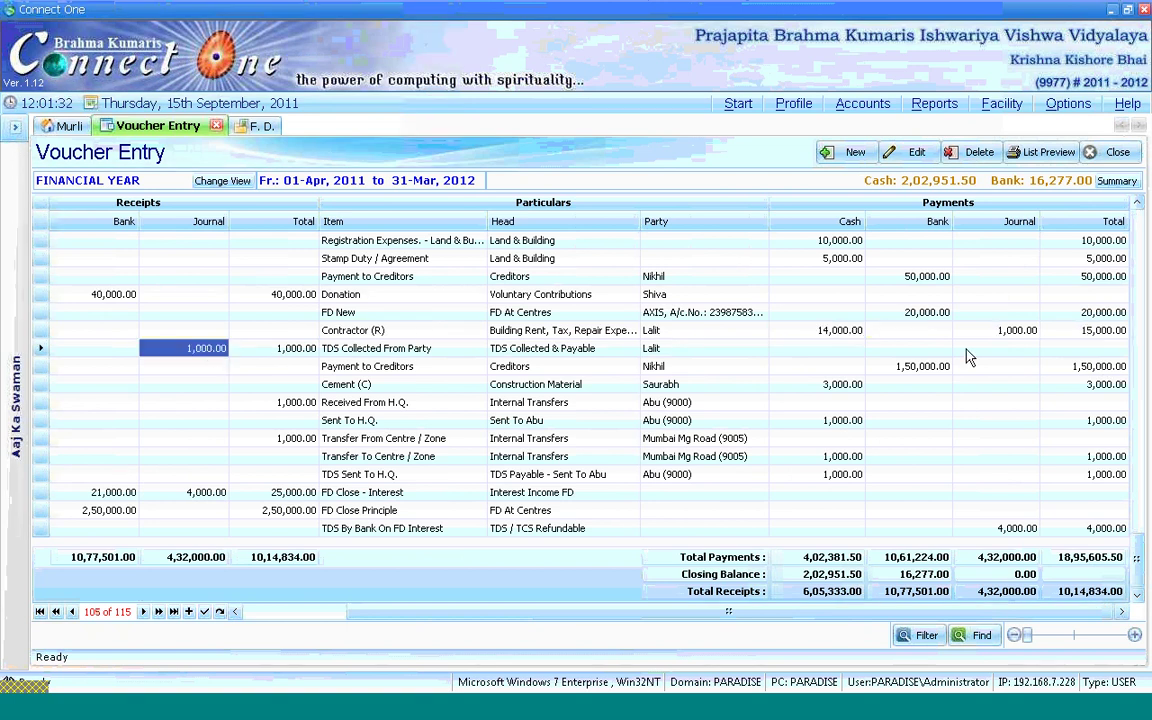
click(1005, 330)
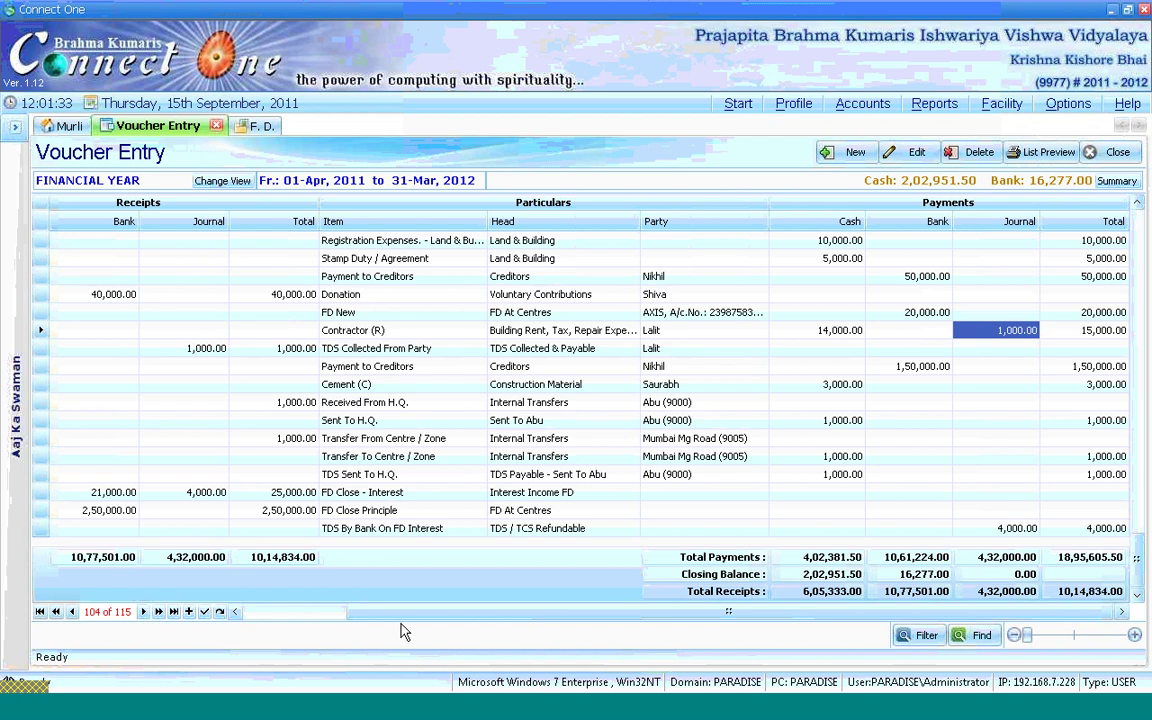
- Start another payment voucher and open a new item detail in it
drag(391, 612, 381, 612)
drag(280, 585, 190, 590)
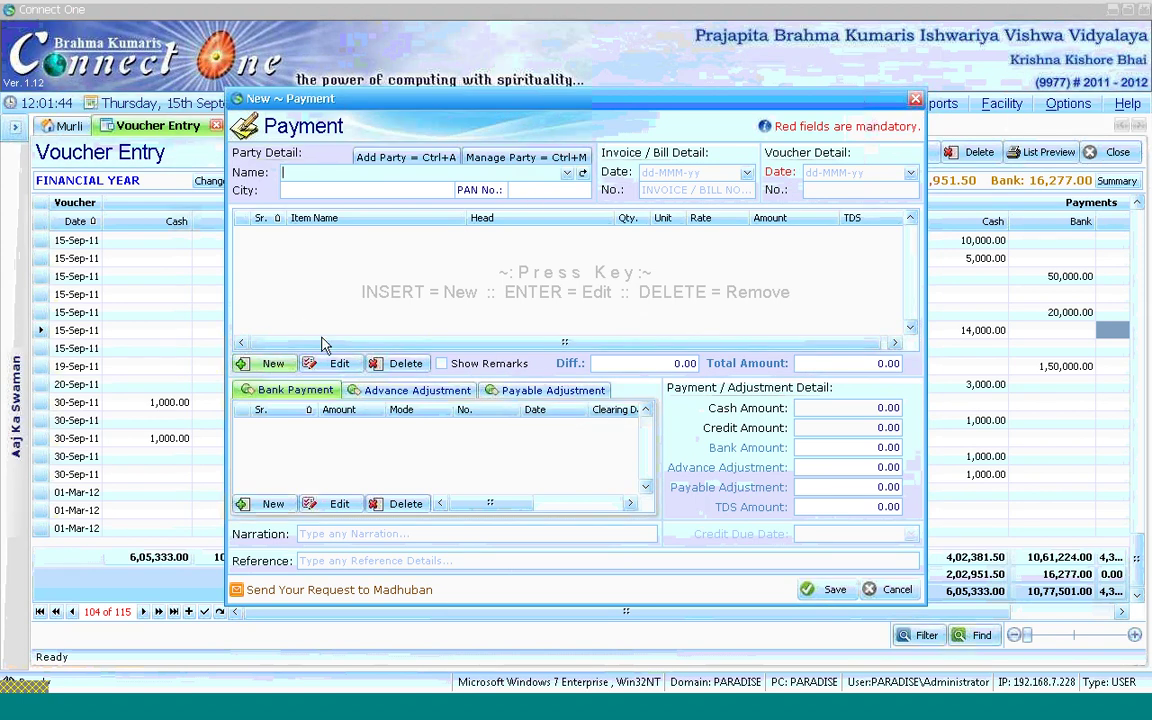
double_click(418, 325)
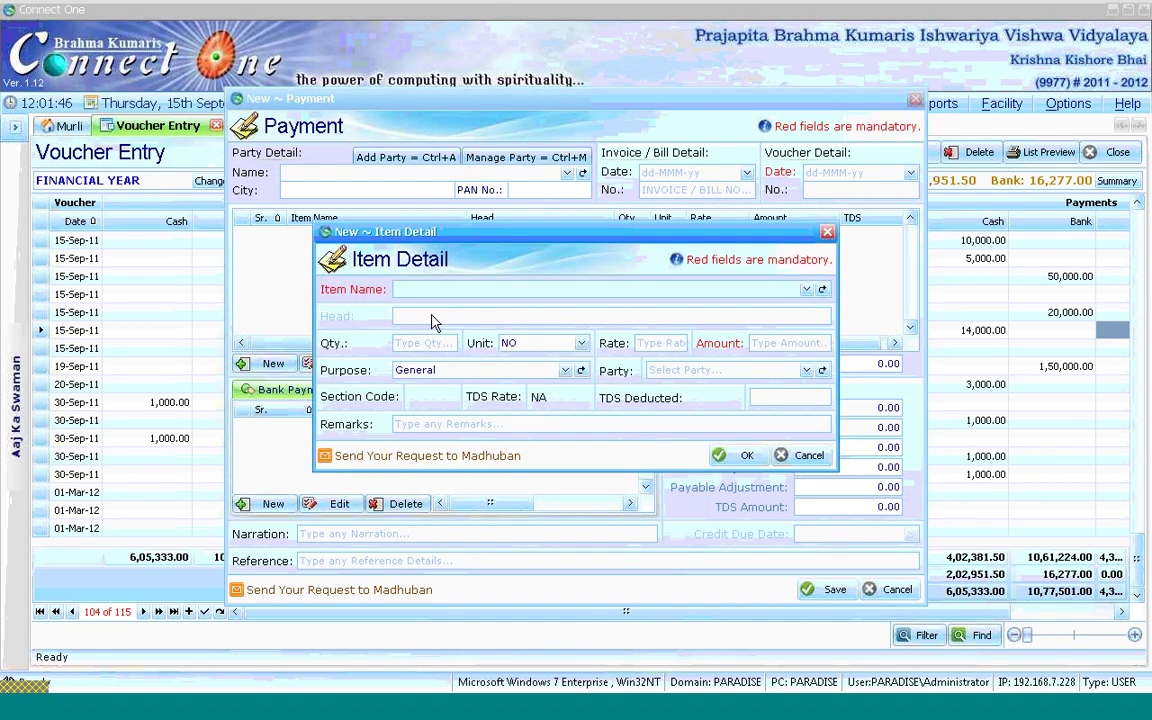
text(Co)
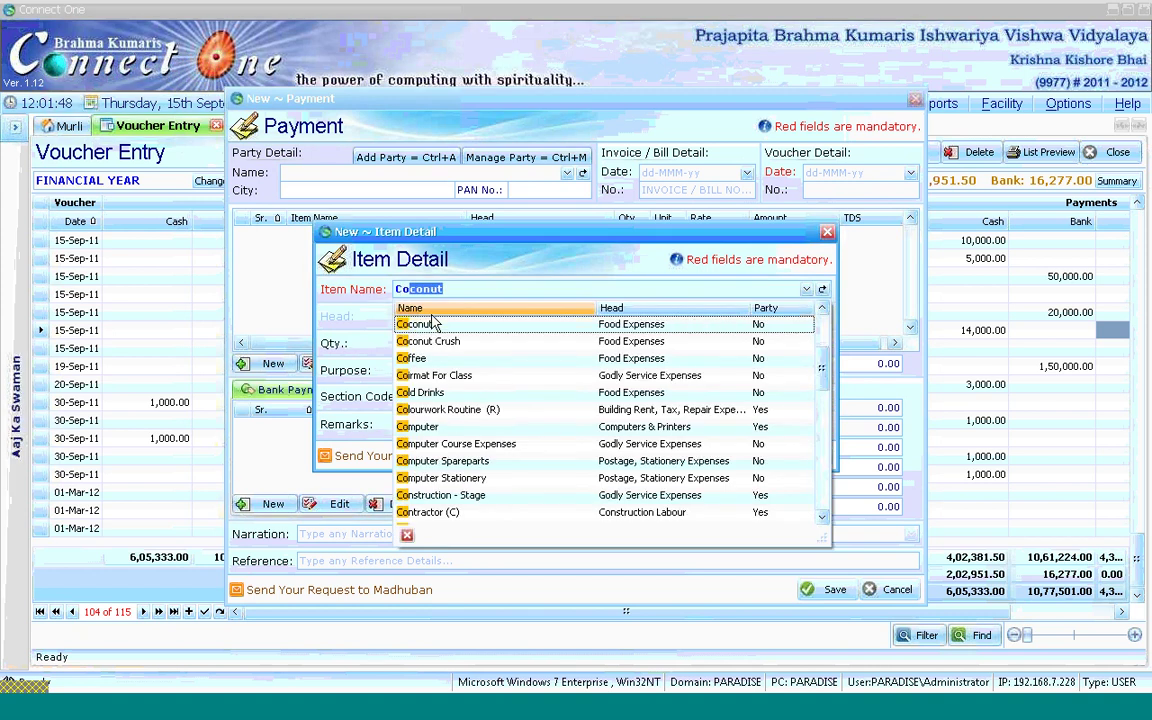
text(ntr)
key(BackSpace)
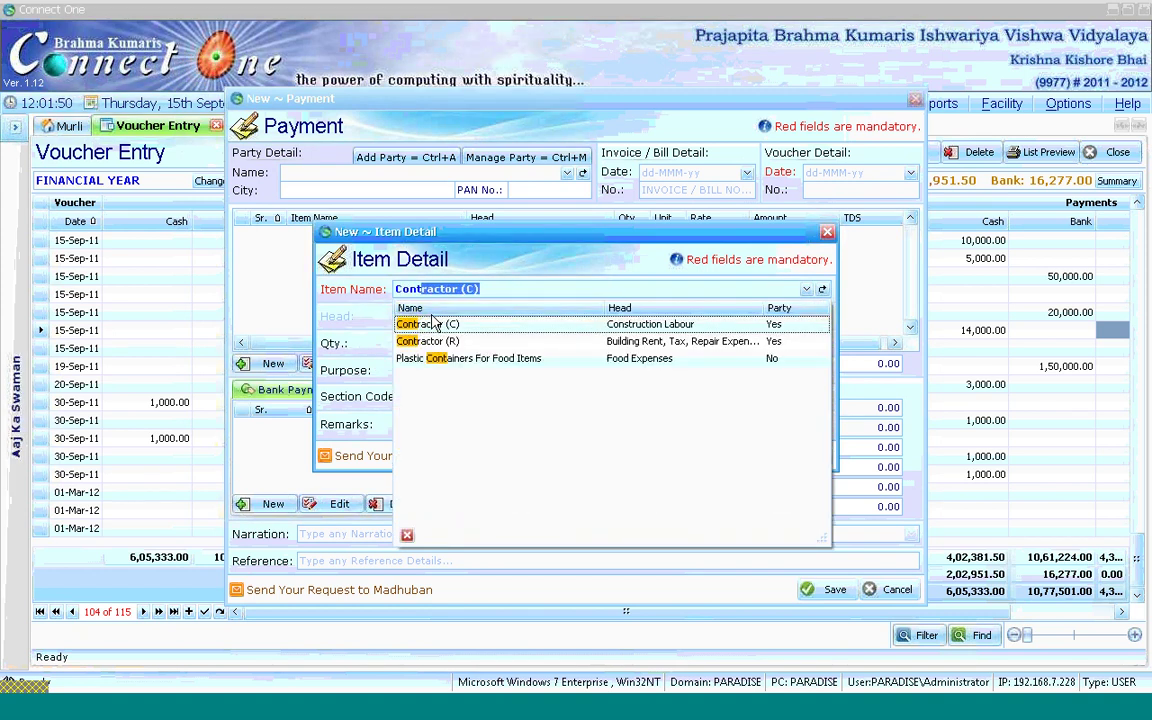
key(BackSpace)
key(BackSpace)
key(BackSpace)
key(BackSpace)
- Choose Architect Fees (C) as the item name in the new item detail
text(Arc)
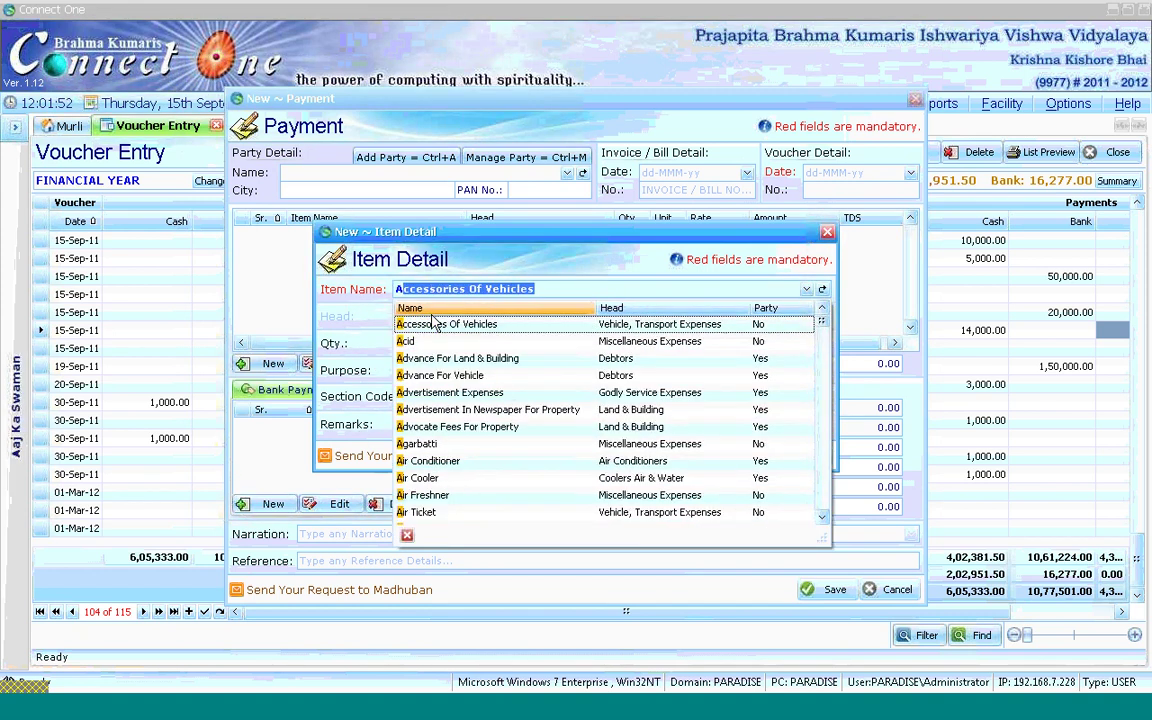
text(hitect Fees (C)
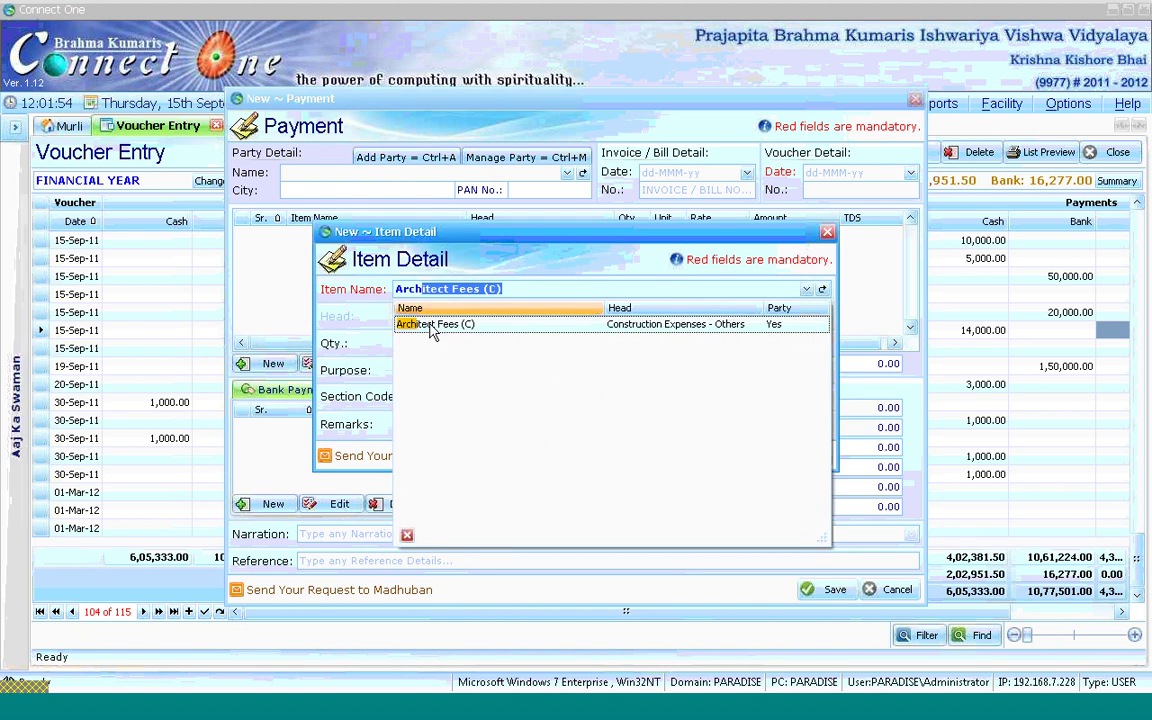
click(431, 326)
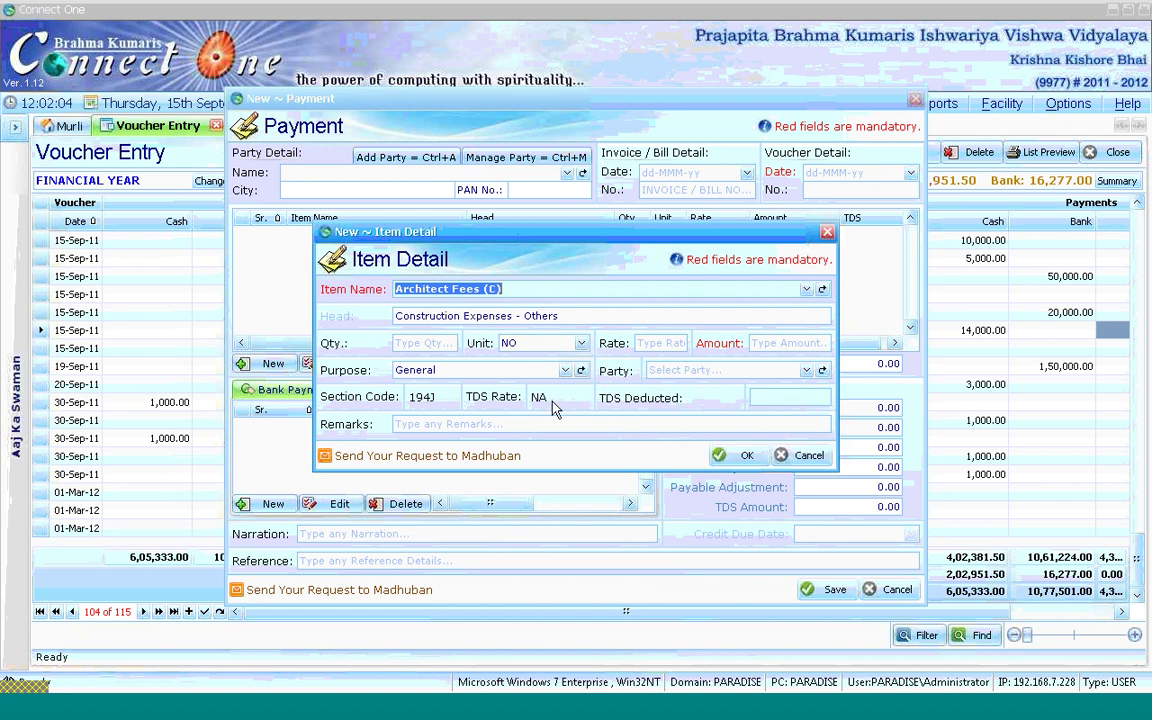
- Assign the architect fees to the previous voucher's party, and switch to the party without a PAN listed directly above it
click(806, 371)
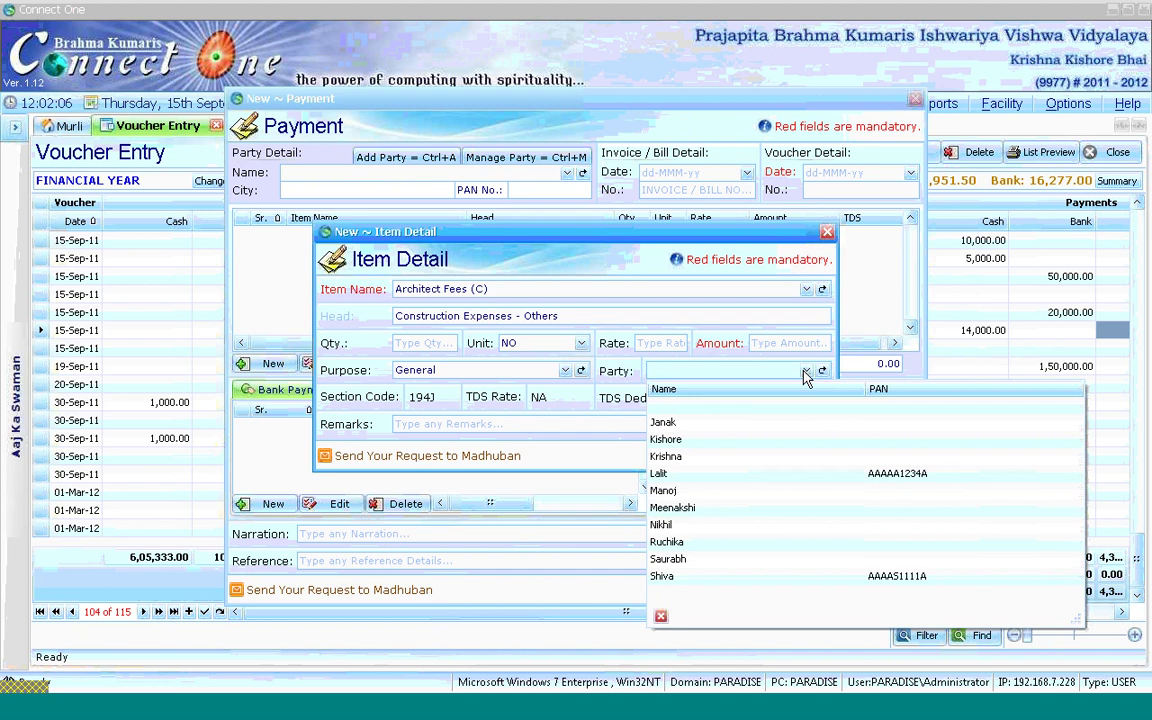
click(737, 477)
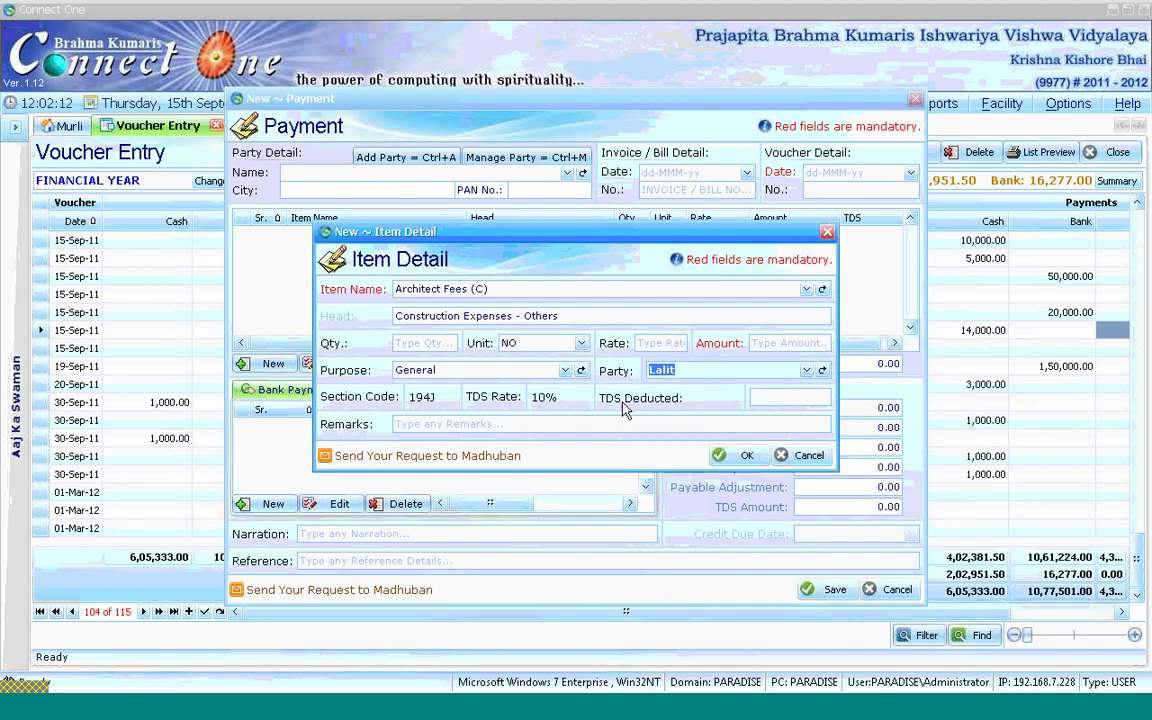
click(806, 370)
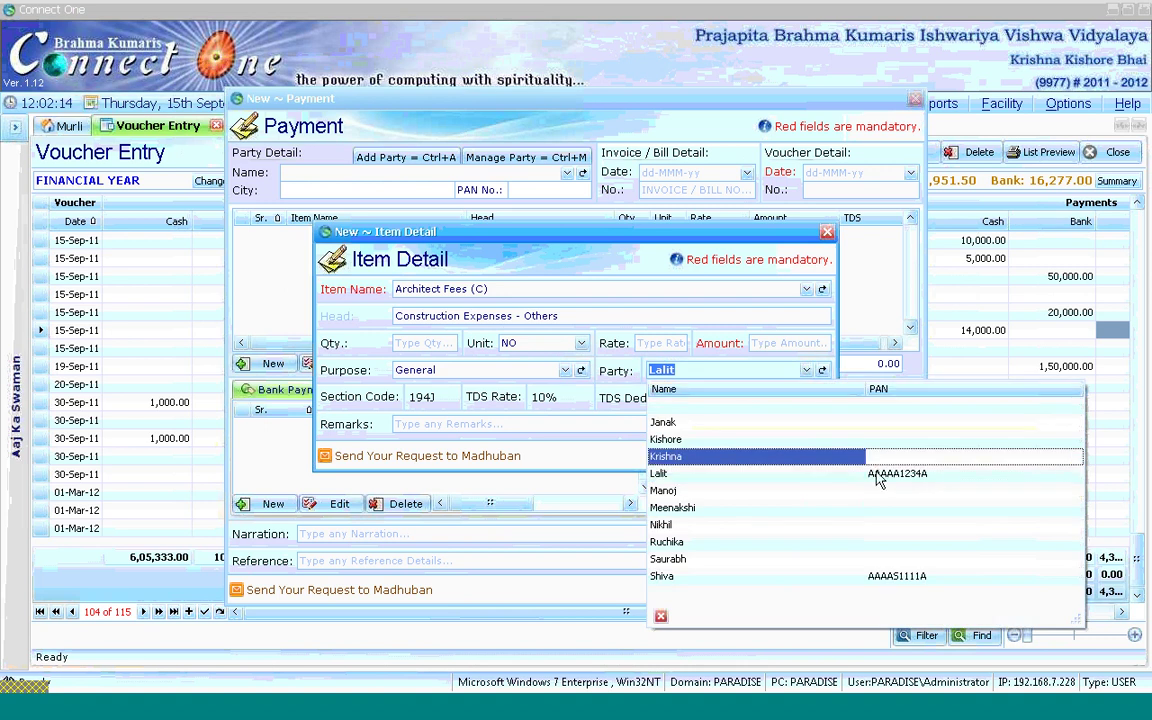
click(712, 458)
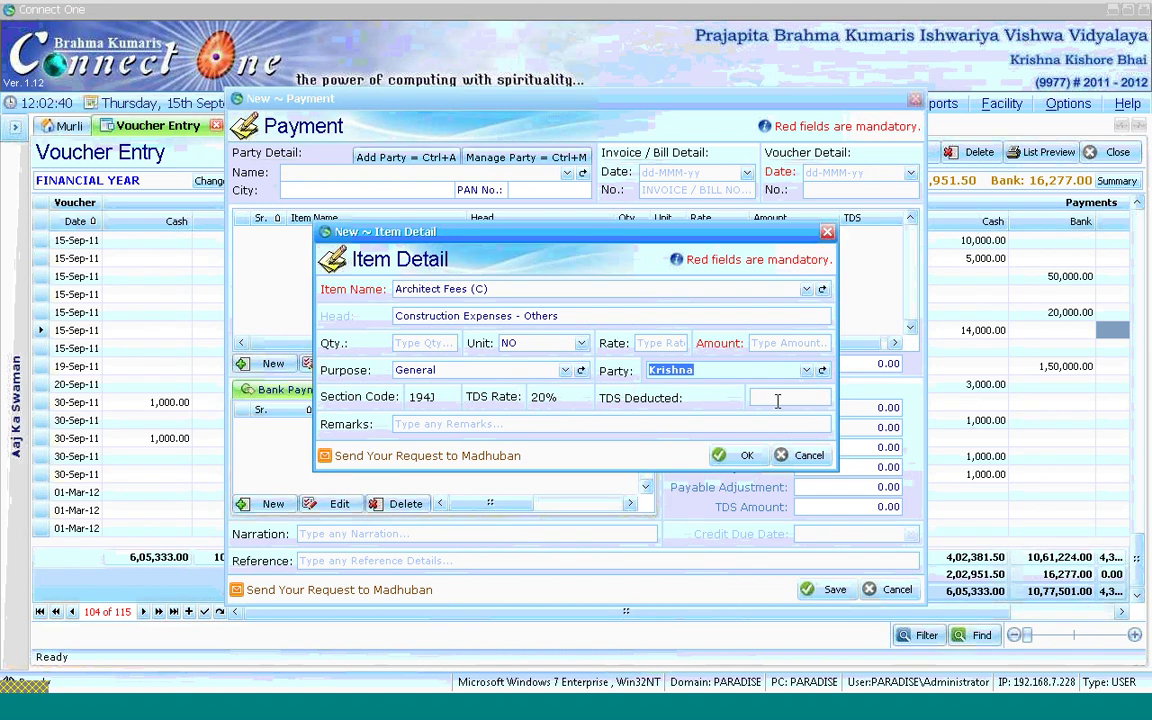
- Set the architect fees' amount to 15000
click(777, 399)
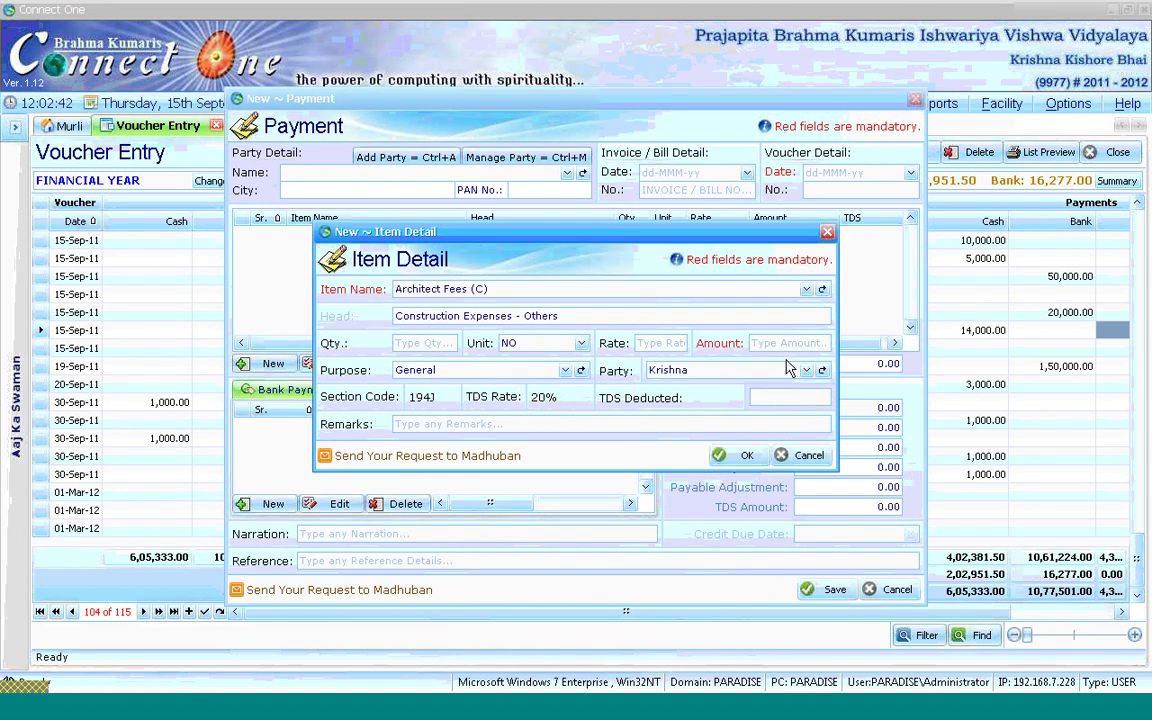
click(776, 344)
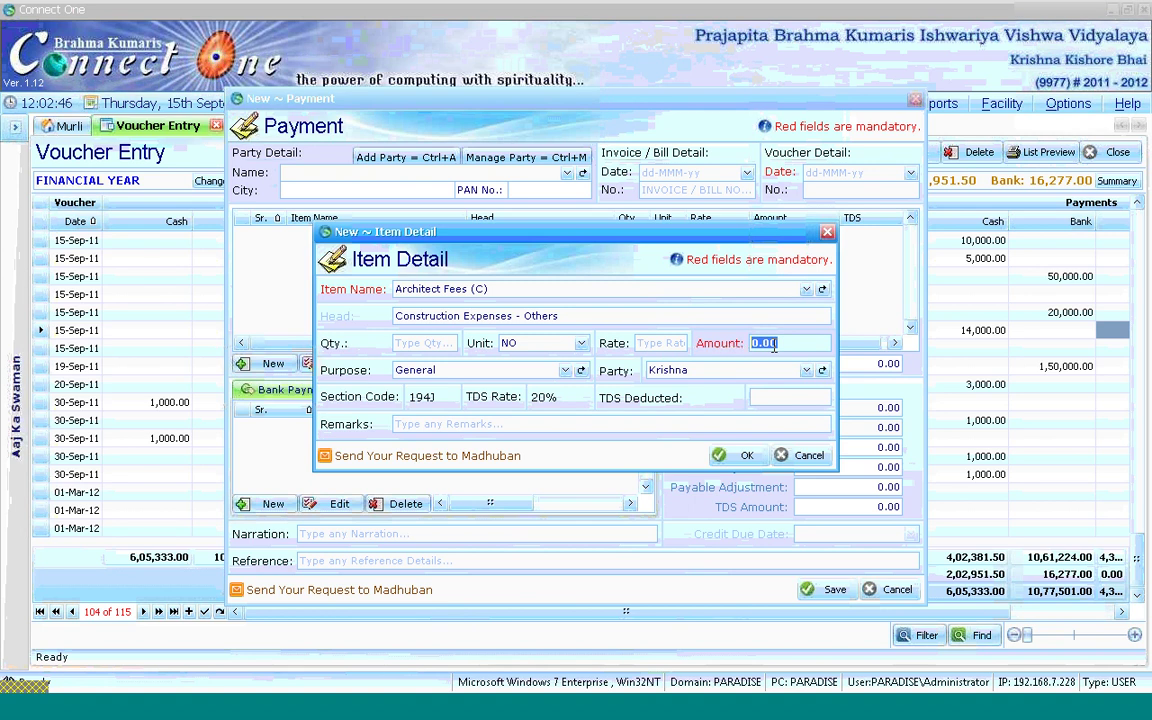
text(15000)
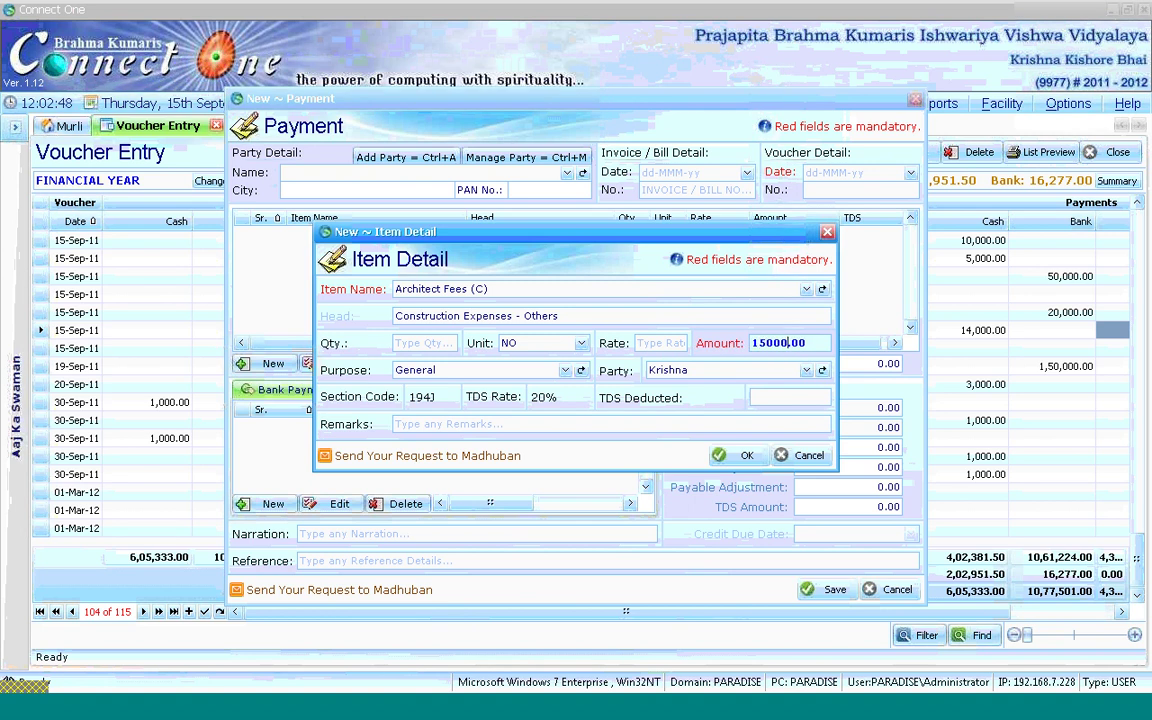
click(774, 400)
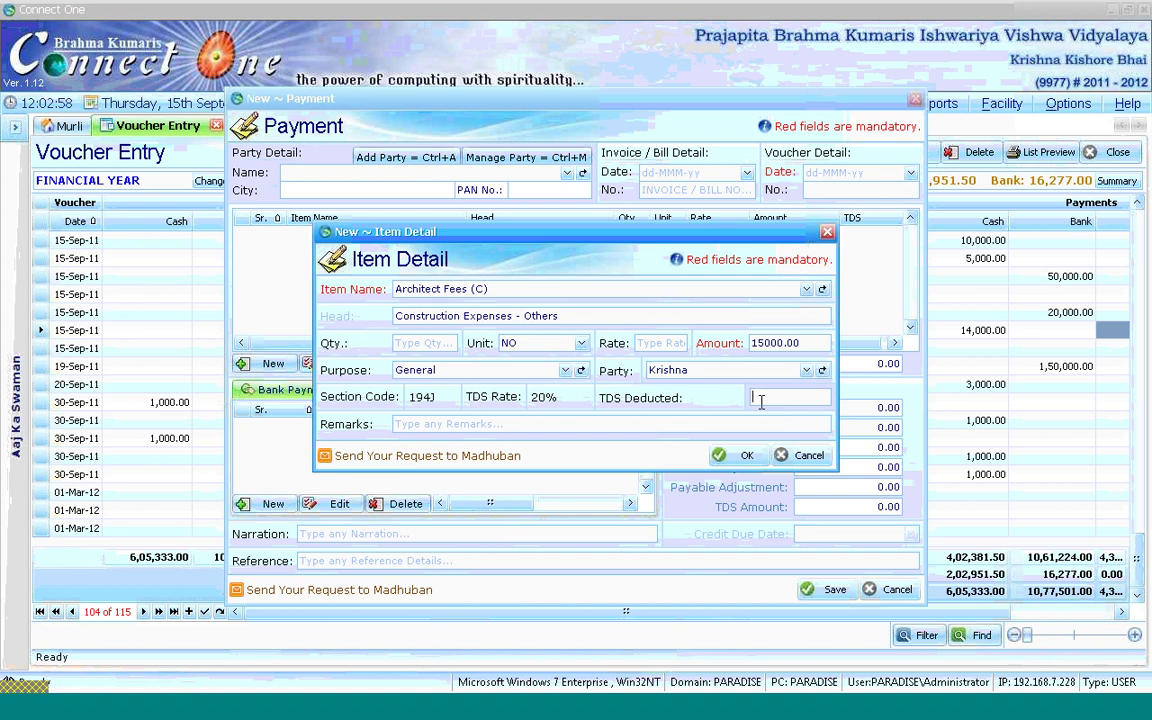
- Set the architect fees' amount to 50000 and the TDS deducted to 5000, and accept the item detail
click(768, 343)
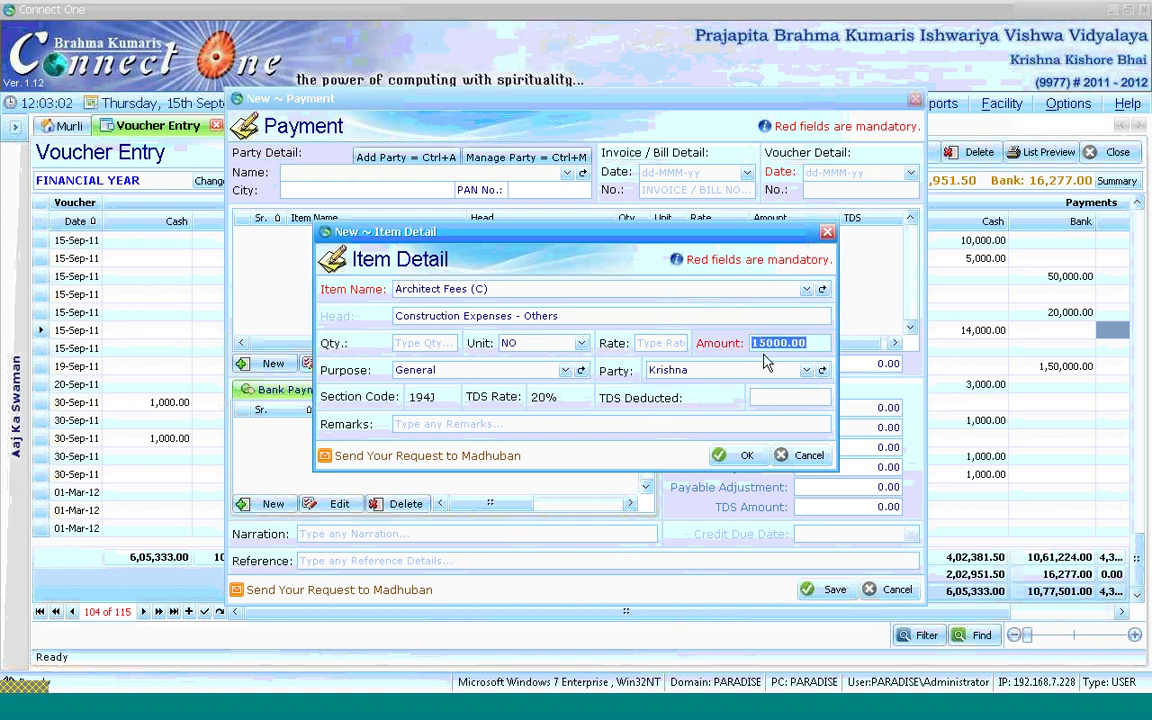
text(50000)
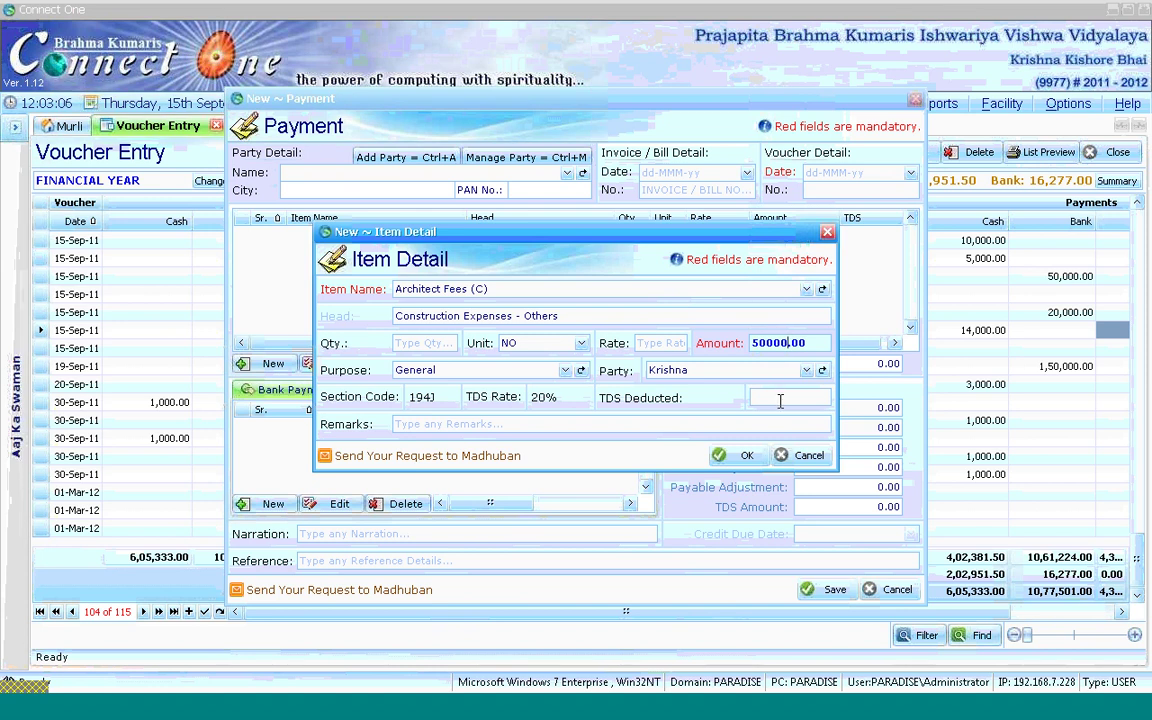
click(779, 400)
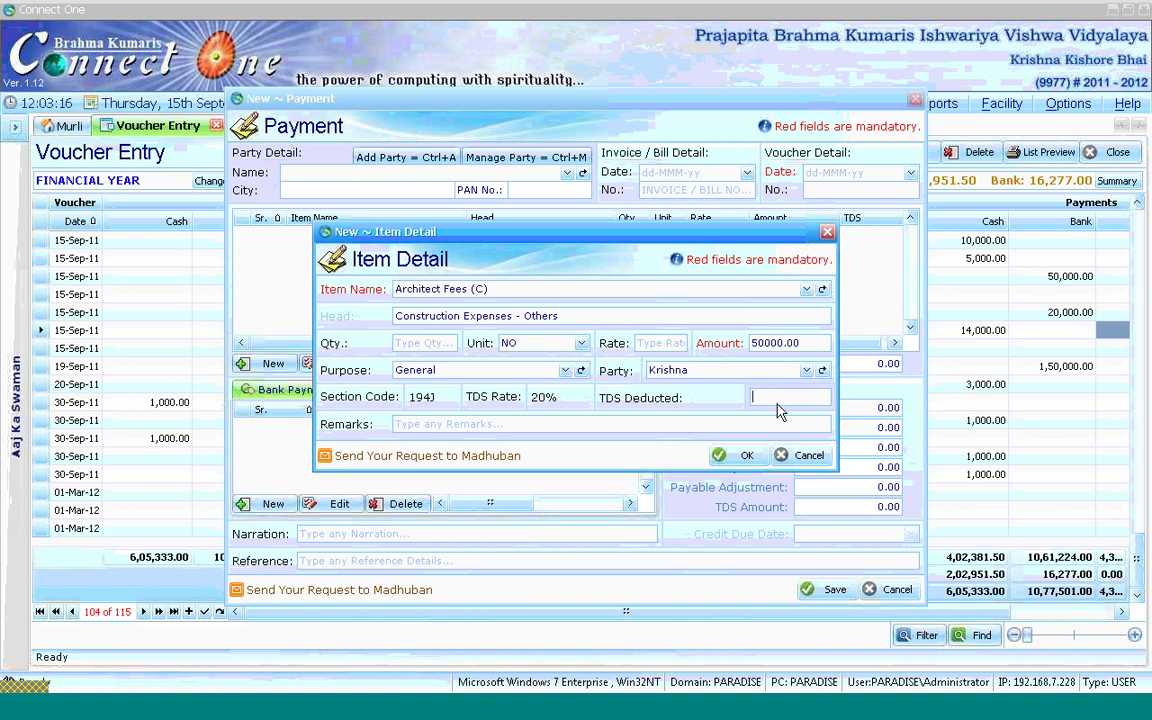
text(5000.00)
click(742, 466)
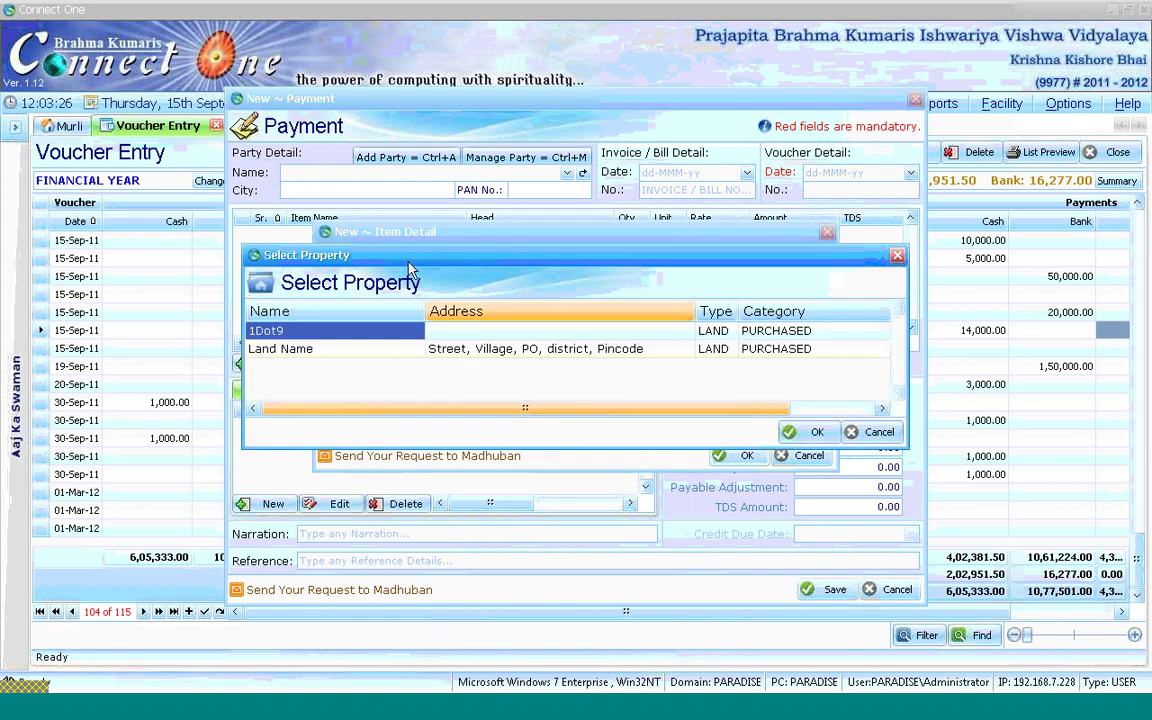
- Assign the architect fees to the Land Name property and check the amount and TDS in the voucher's item row
drag(408, 262, 458, 433)
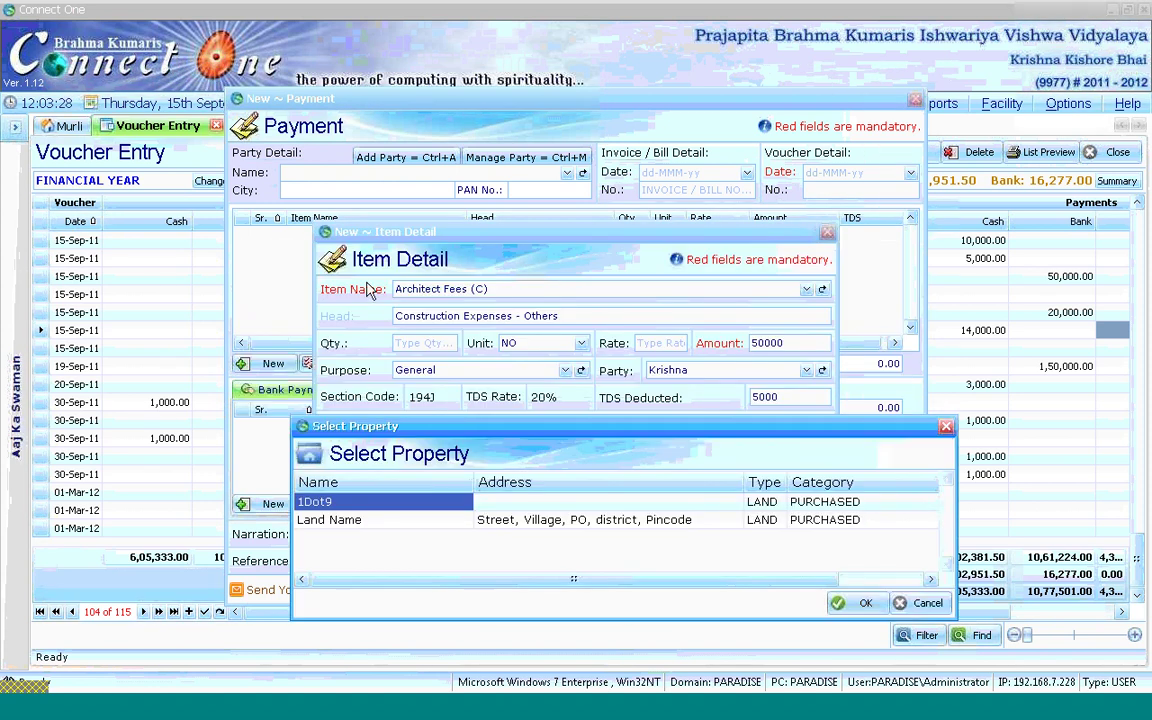
click(375, 521)
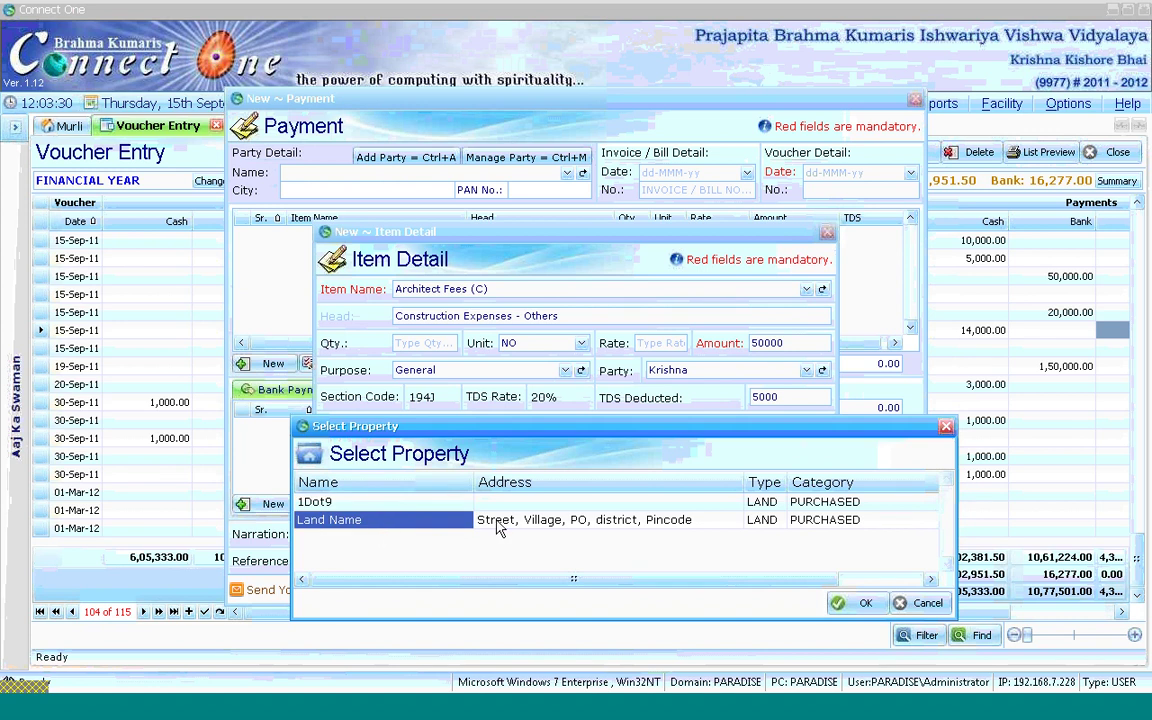
click(853, 603)
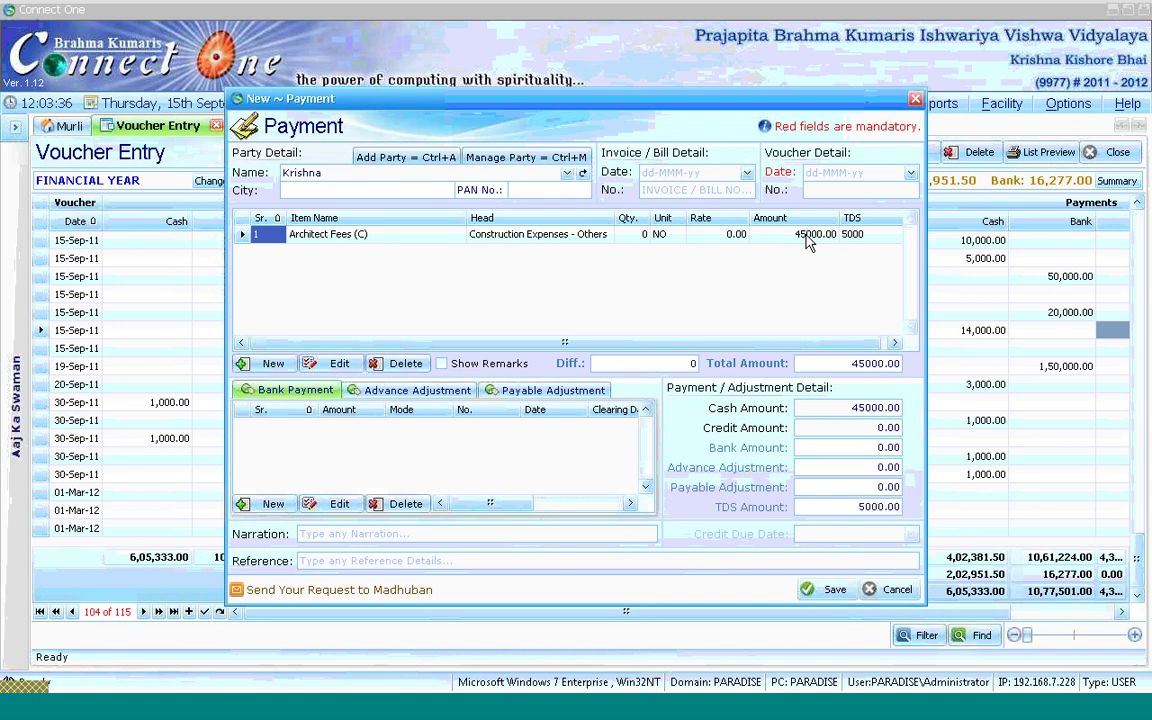
click(808, 243)
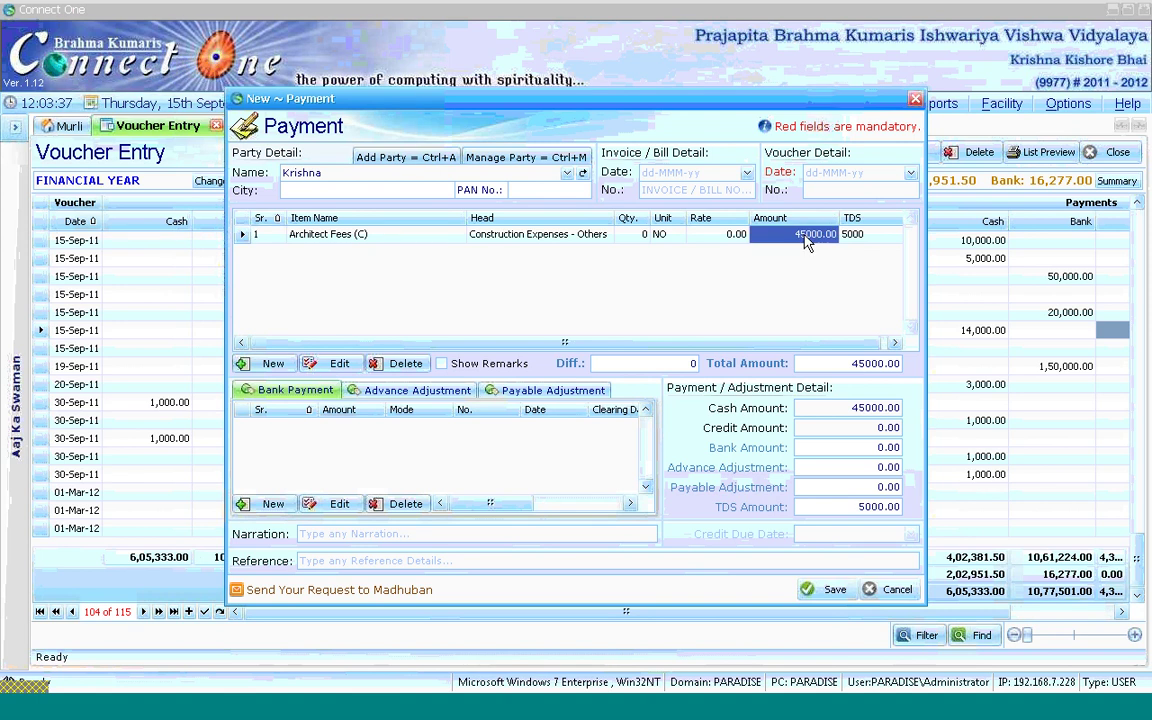
click(866, 237)
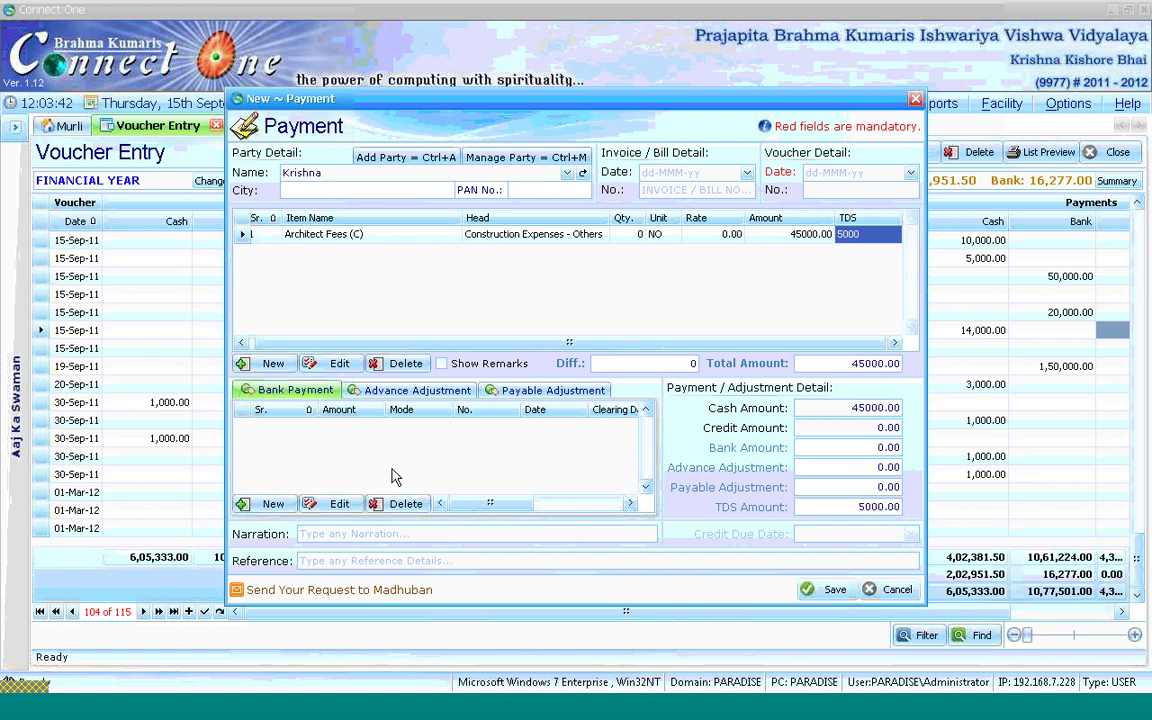
- Start a bank payment from AXIS BANK with CHEQUE as the mode of payment and cheque number 123345
click(273, 505)
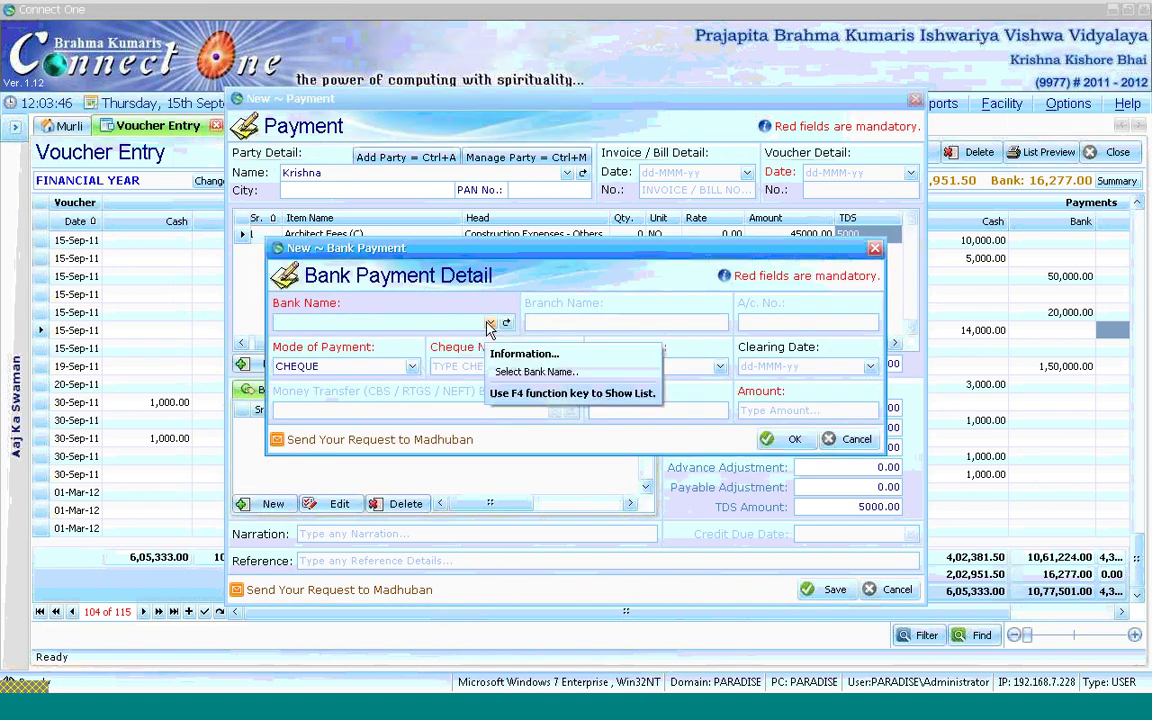
click(490, 322)
click(395, 356)
click(395, 366)
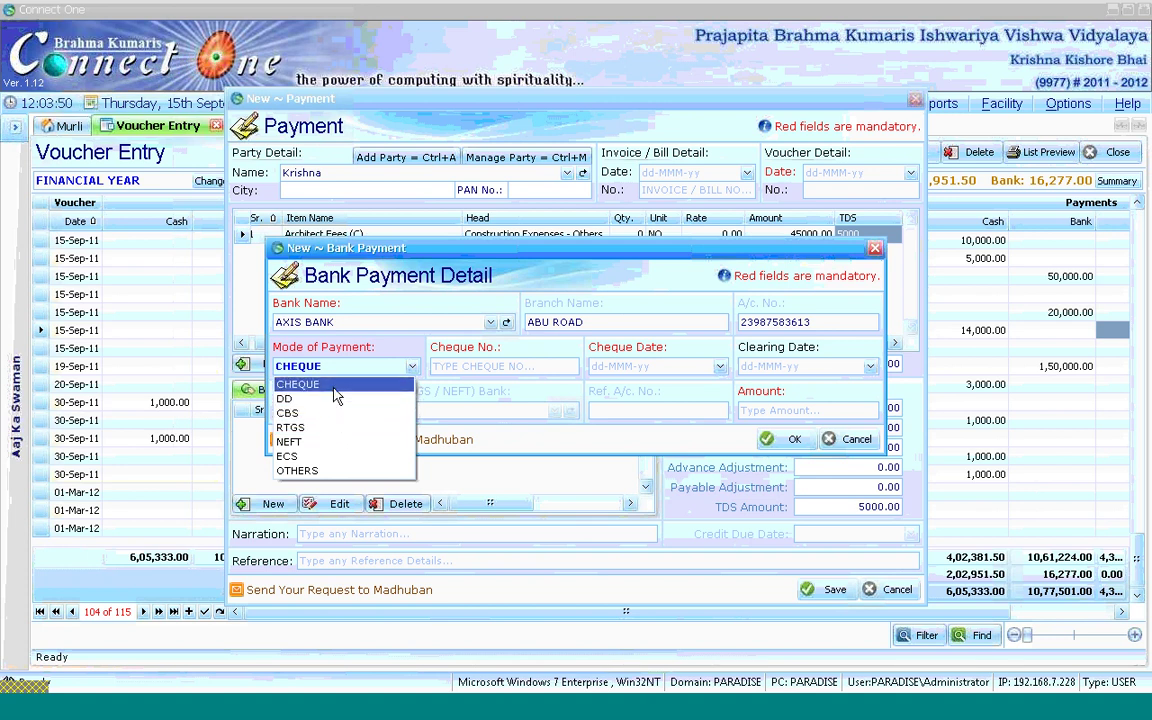
click(300, 384)
click(465, 365)
text(12)
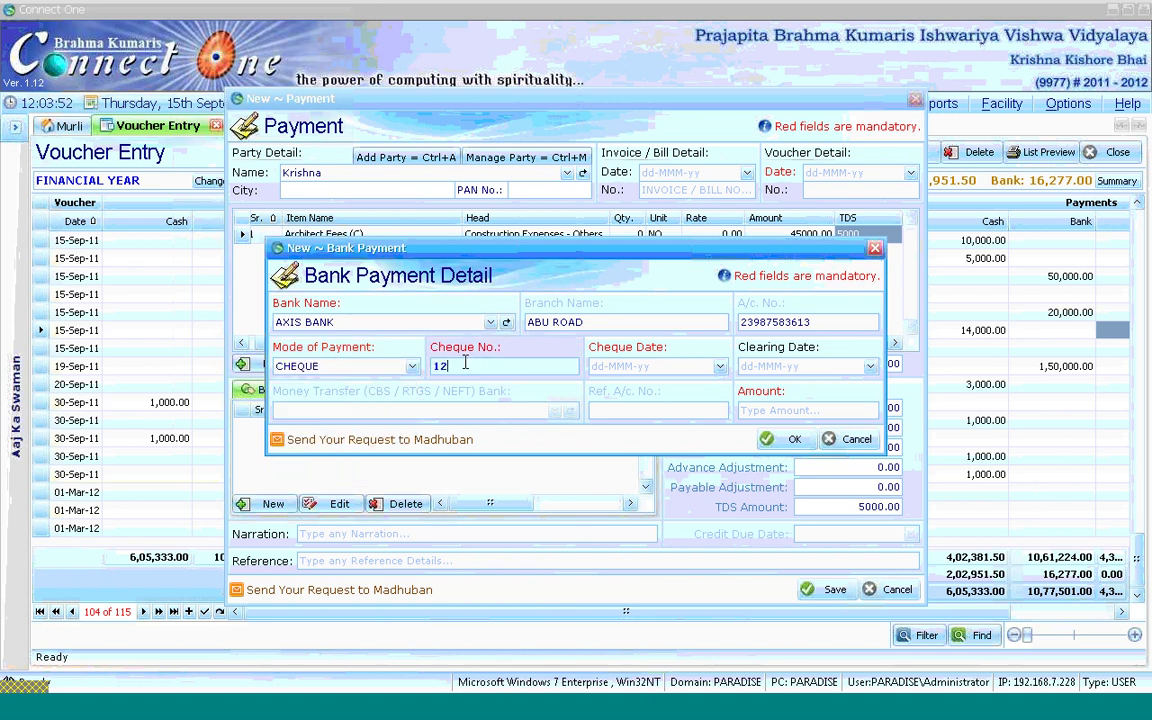
text(3345)
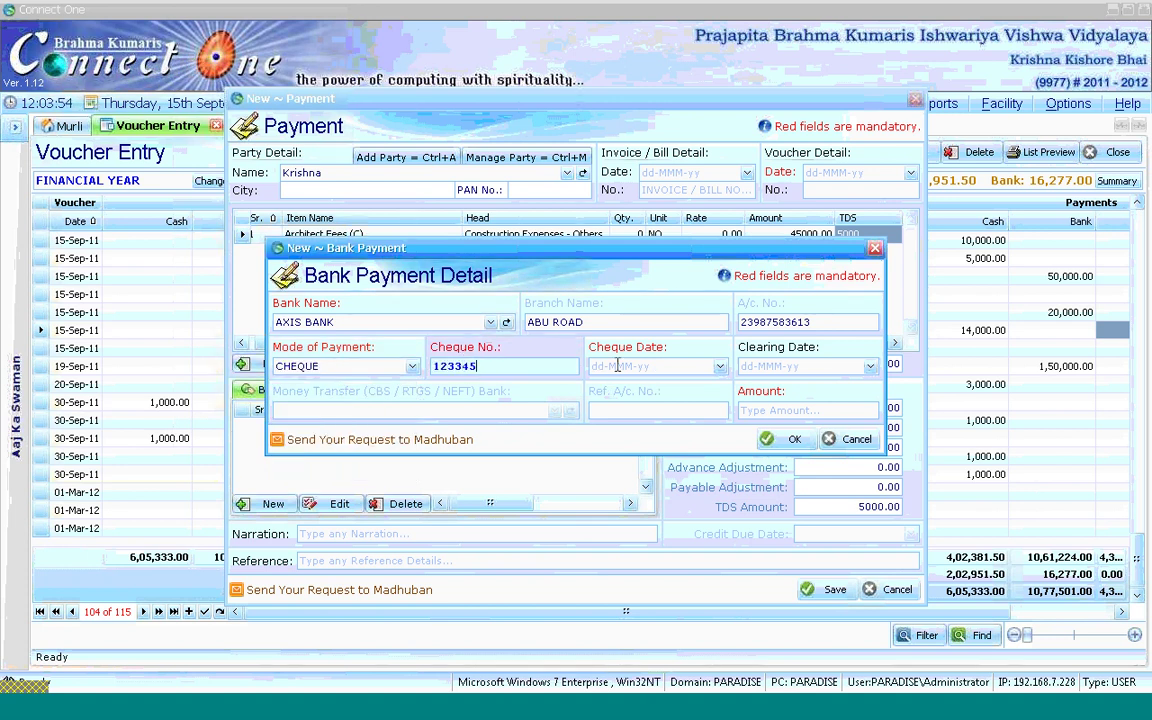
- Set the cheque date to 15-Sep-11 and the bank payment amount to 45000, and accept the bank payment detail
click(617, 366)
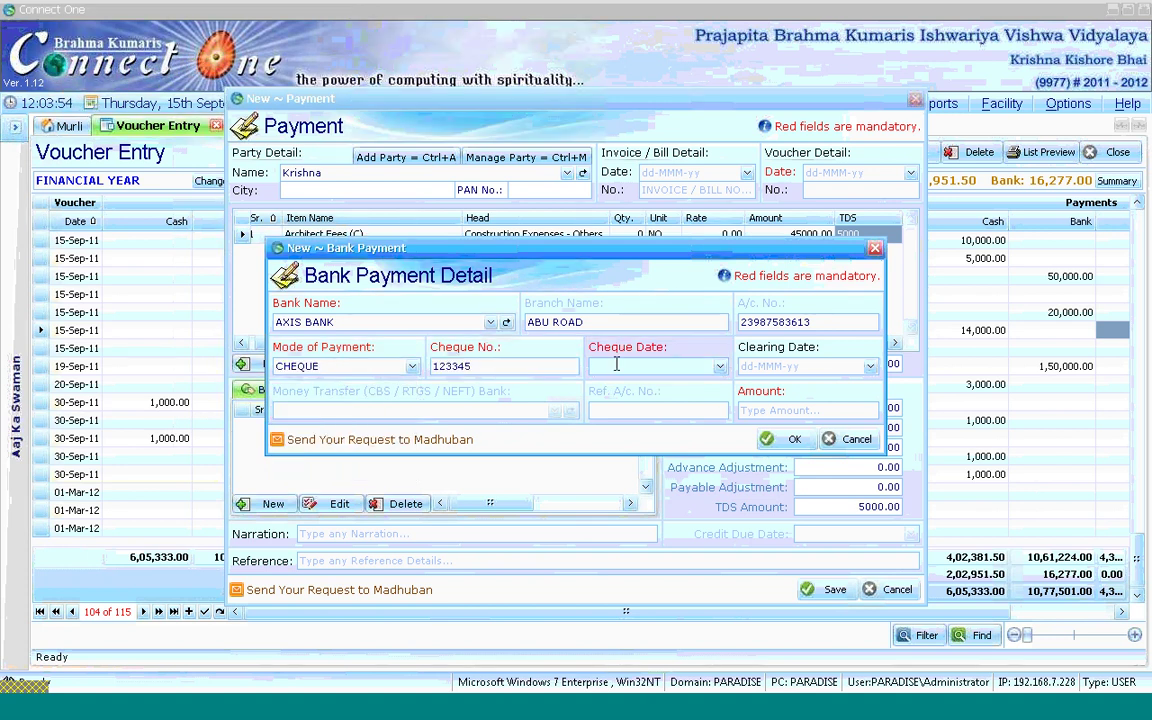
click(769, 410)
text(45)
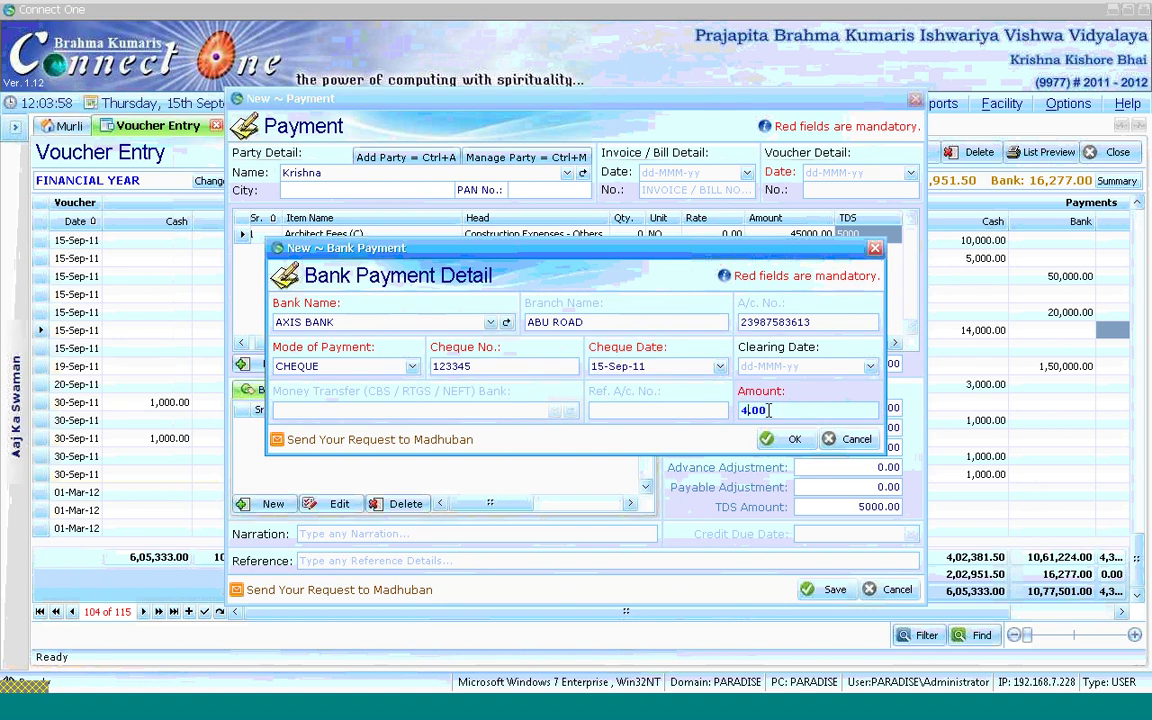
text(000)
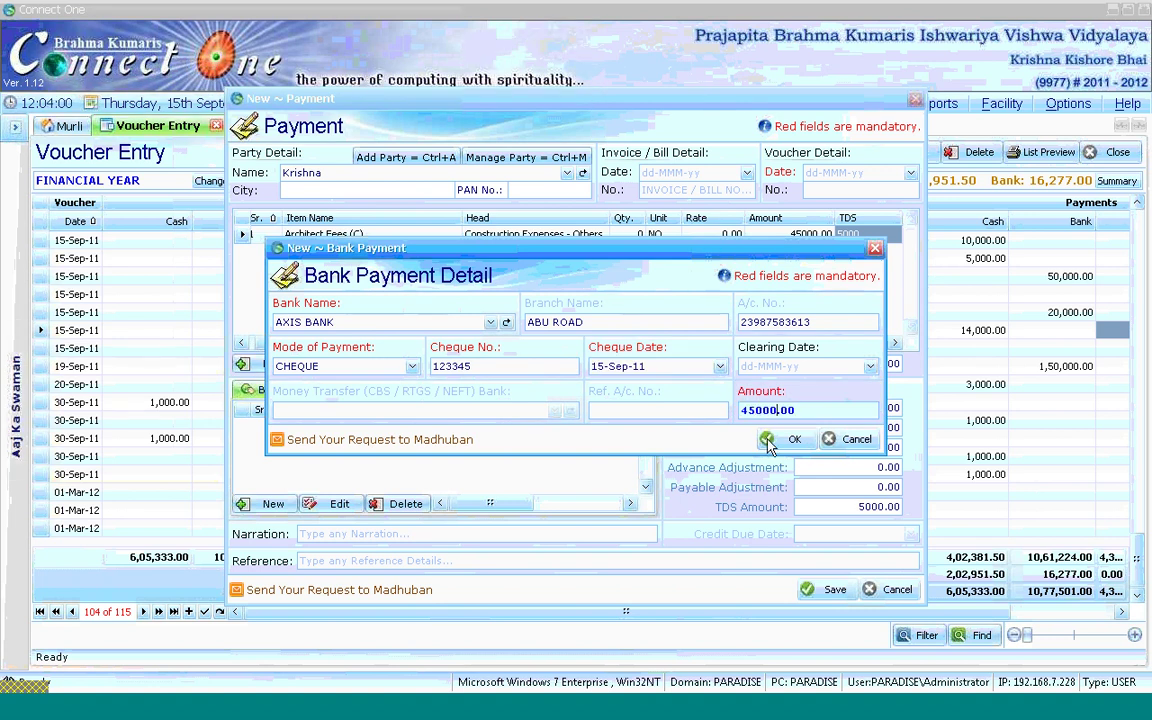
click(790, 439)
- Set the voucher date to 15-Sep-11 and save the architect fees payment voucher
click(830, 589)
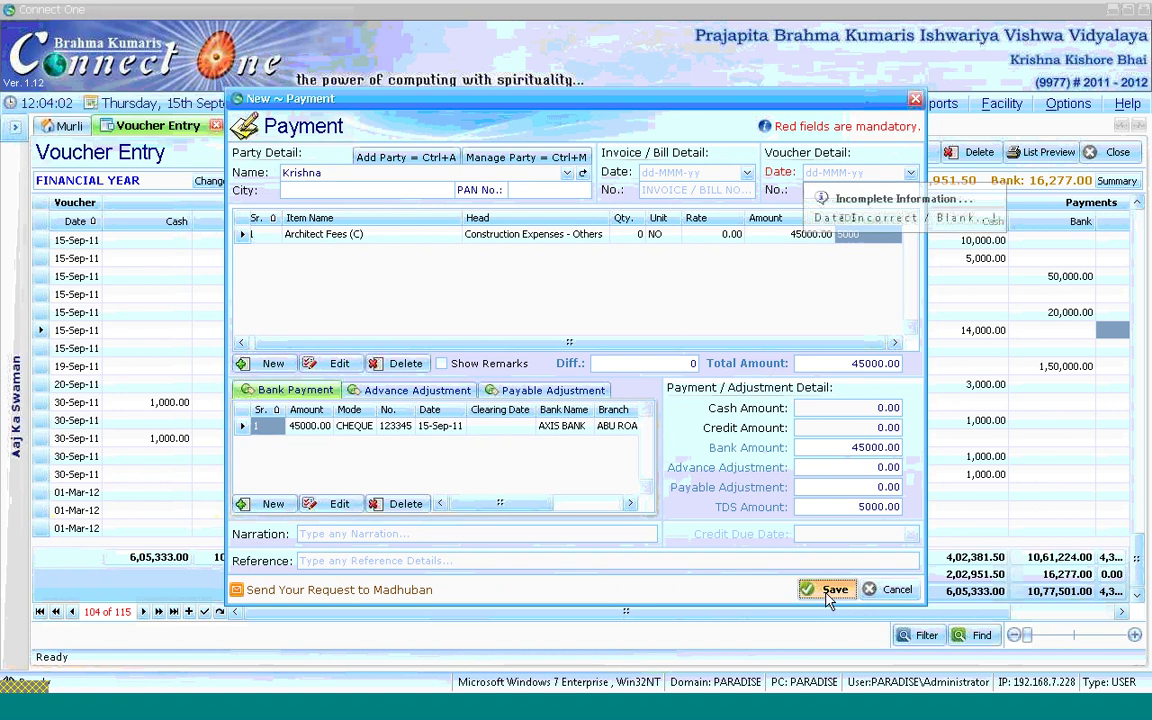
click(845, 172)
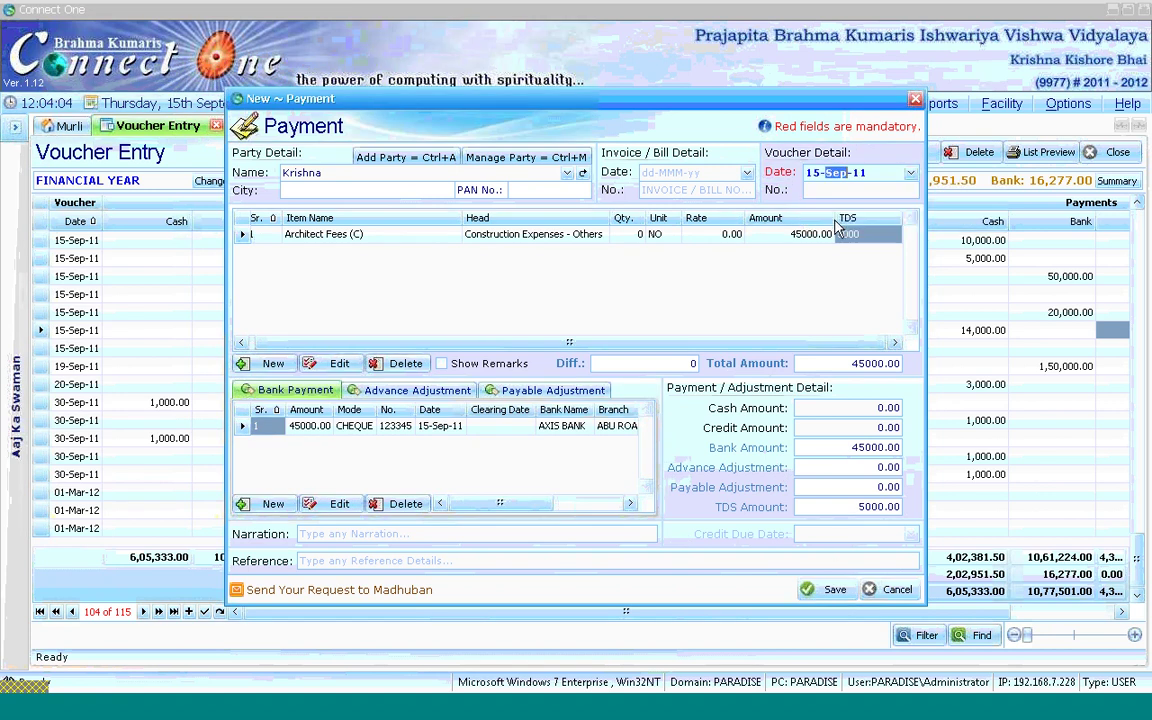
click(835, 590)
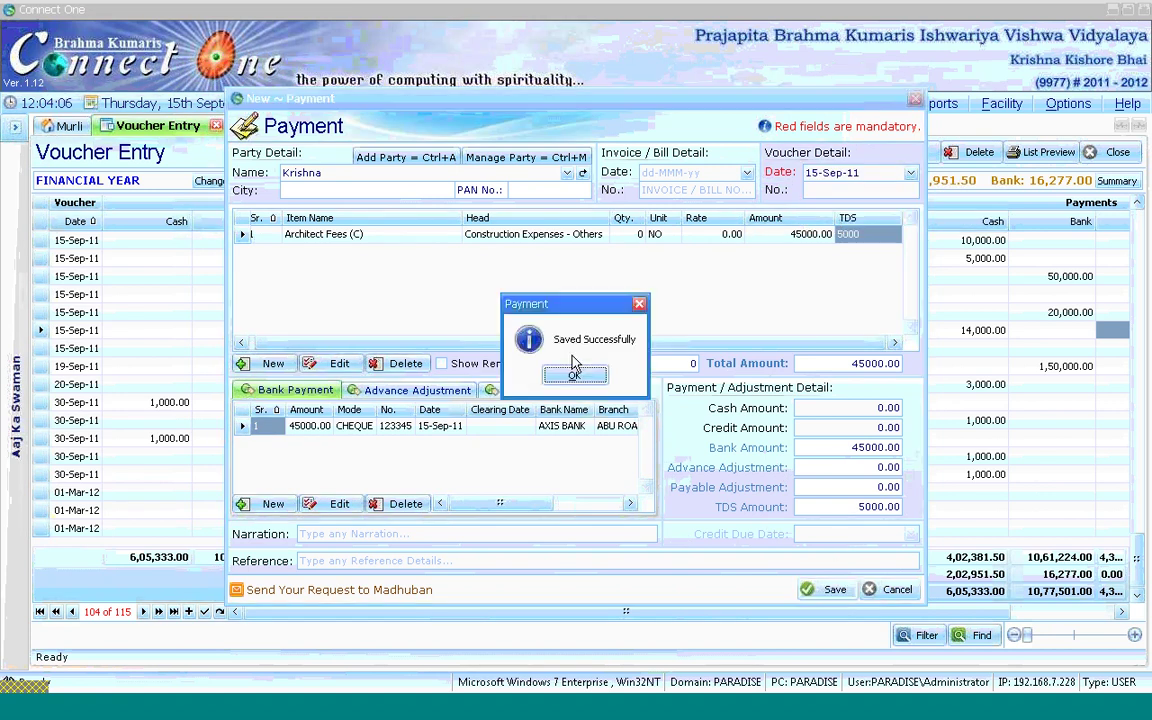
click(570, 378)
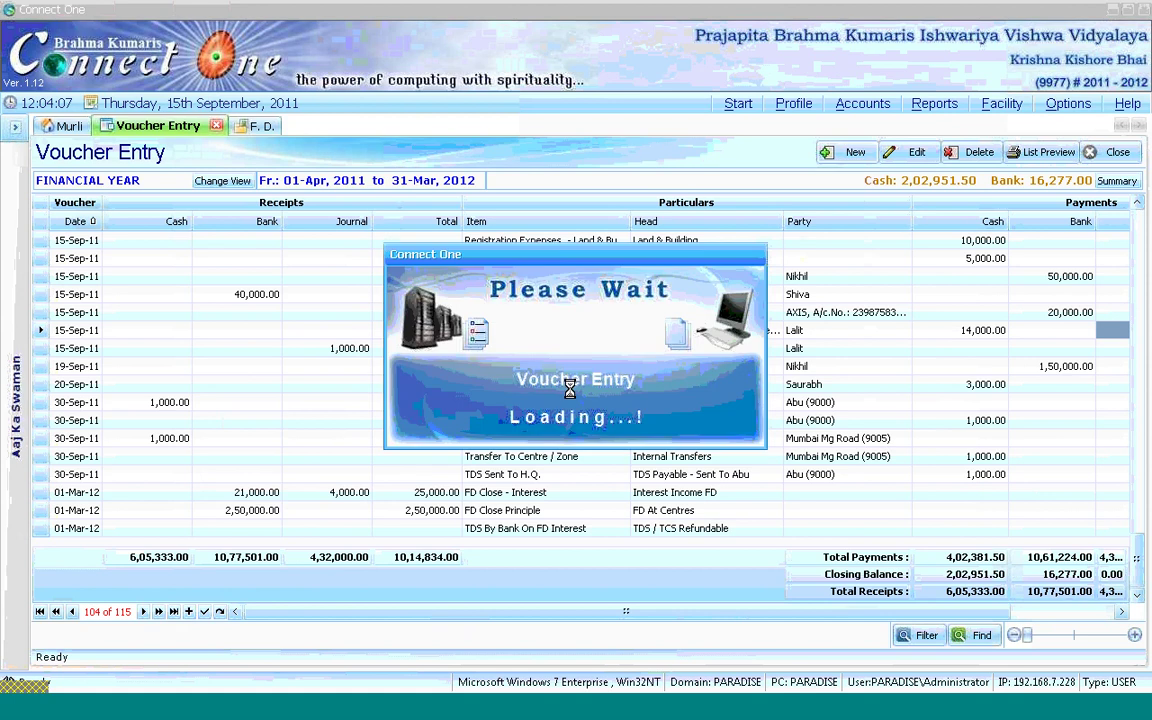